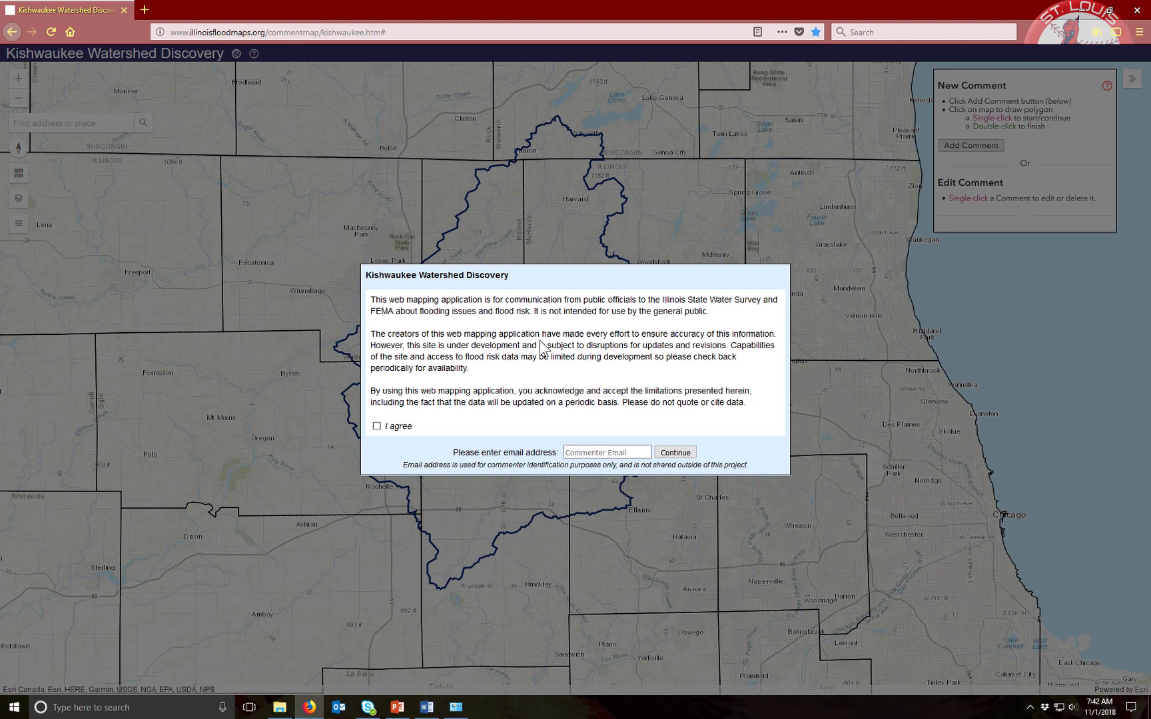
Accept the usage disclaimer, enter the commenter's e-mail address, and continue to the map
{"action": "left_click", "coordinate": [377, 426]}
{"action": "left_click", "coordinate": [622, 451]}
{"action": "left_click", "coordinate": [677, 452]}
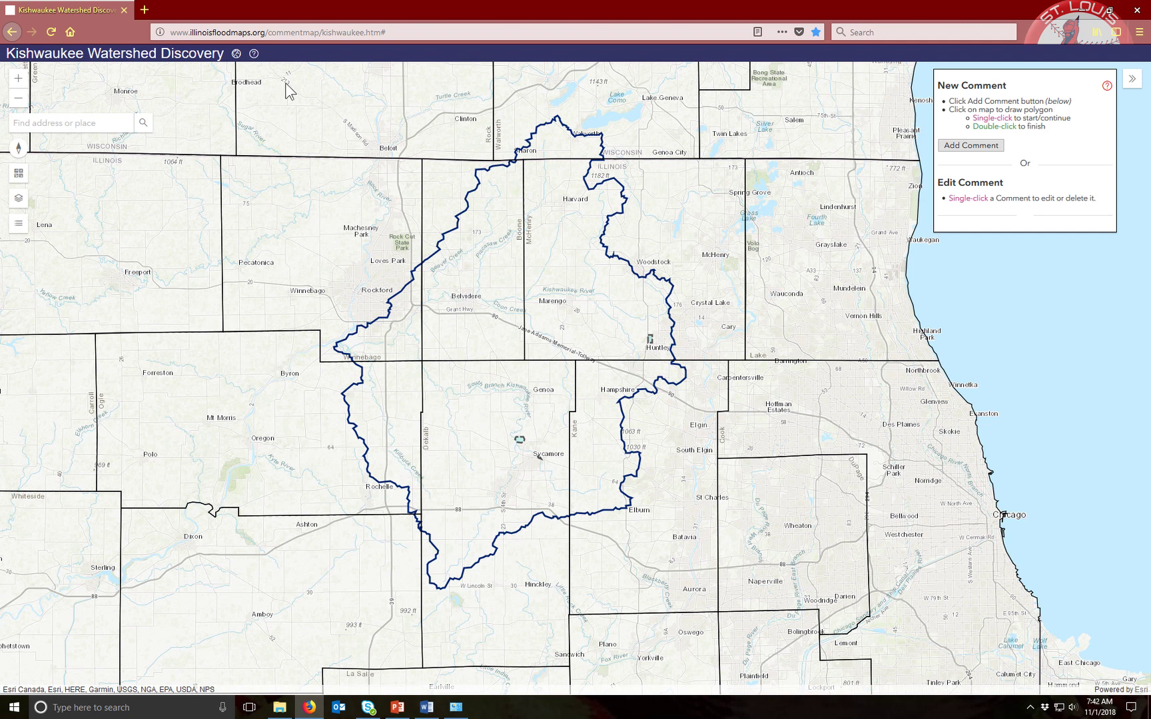
Change the commenter e-mail's ending from .org to .edu in the disclaimer
{"action": "left_click", "coordinate": [235, 54]}
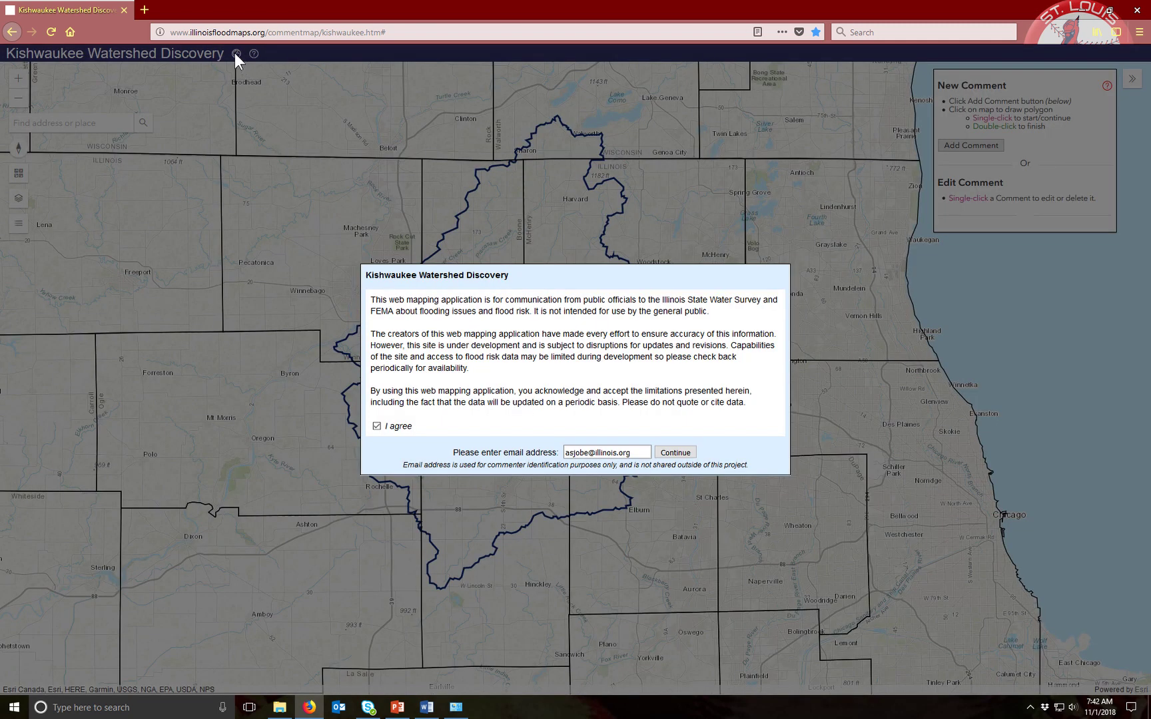
{"action": "left_click", "coordinate": [636, 452]}
{"action": "key", "text": "BackSpace"}
{"action": "key", "text": "BackSpace"}
{"action": "key", "text": "BackSpace"}
{"action": "type", "text": "edu"}
{"action": "left_click", "coordinate": [674, 454]}
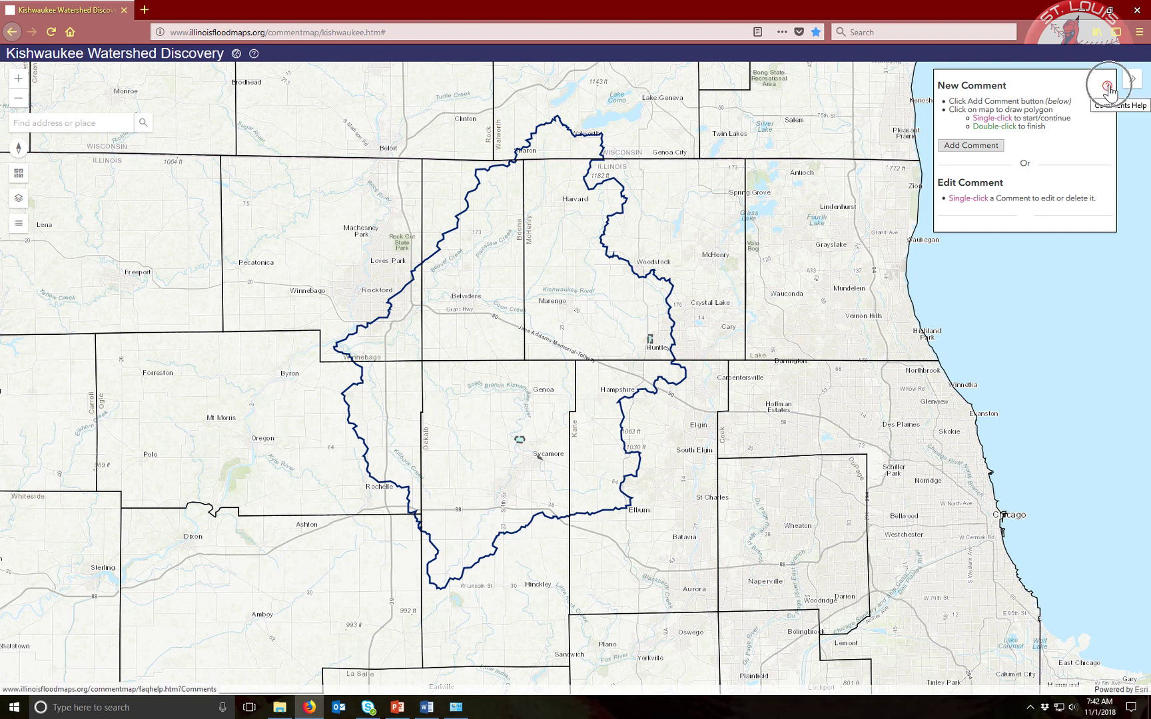
Open the map Layers list and close it again
{"action": "left_click", "coordinate": [255, 56]}
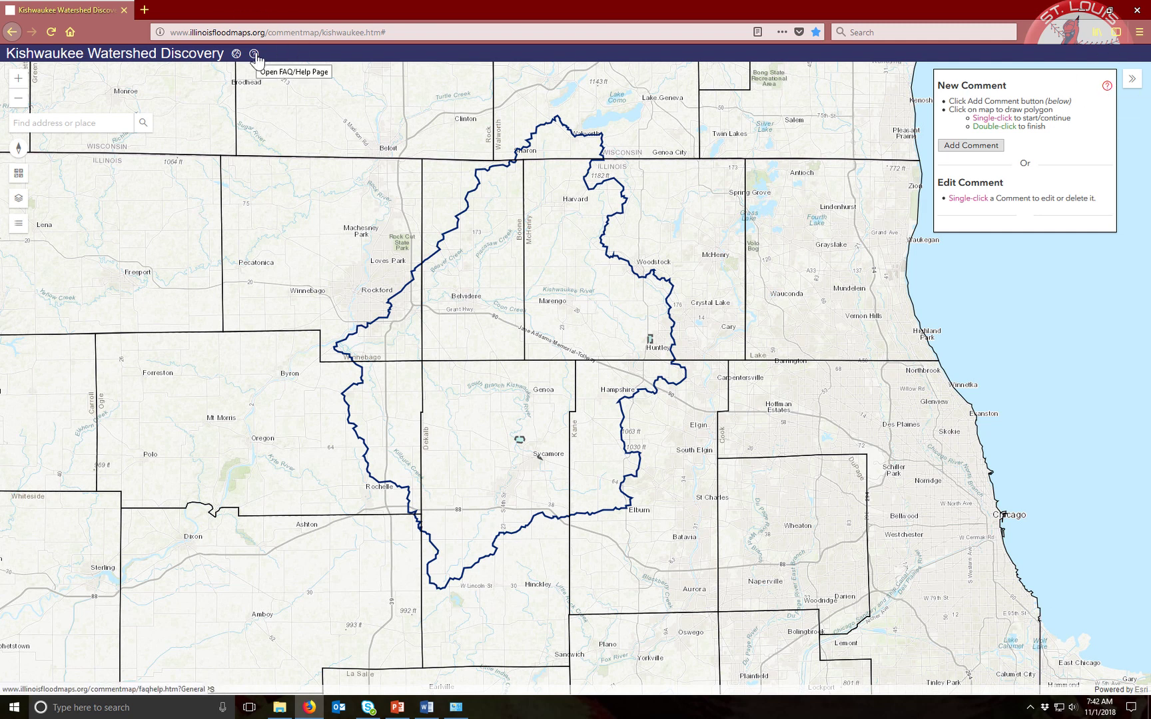
{"action": "left_click", "coordinate": [21, 200]}
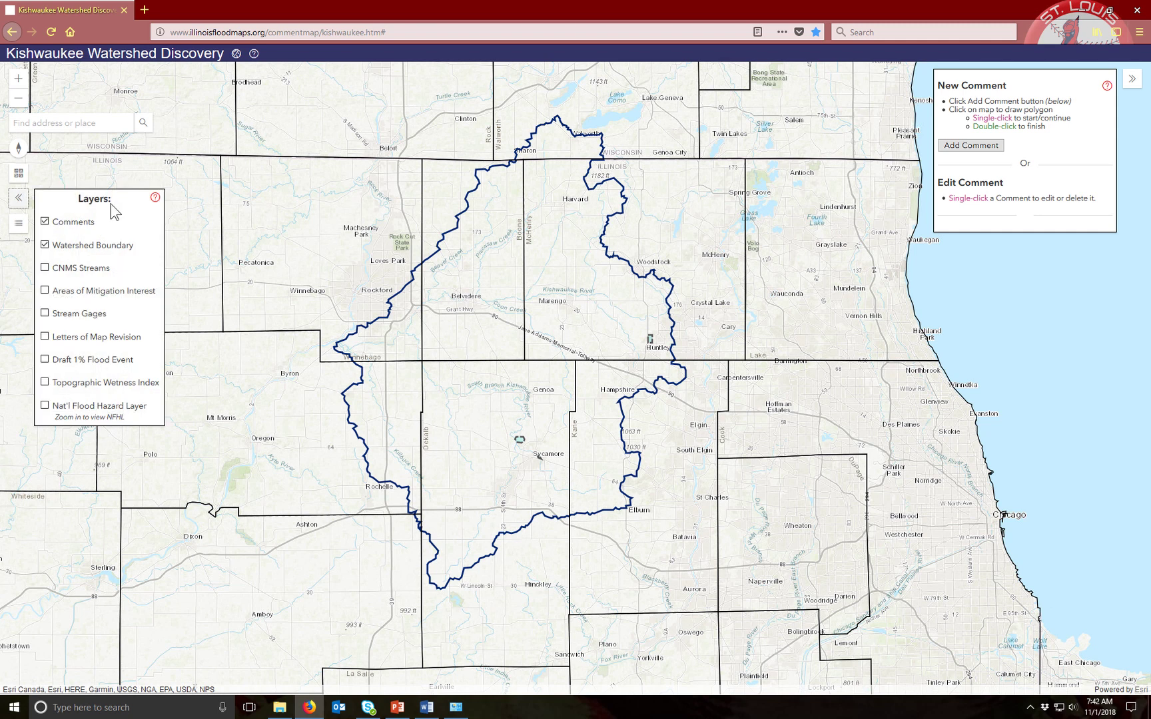
{"action": "left_click", "coordinate": [15, 202]}
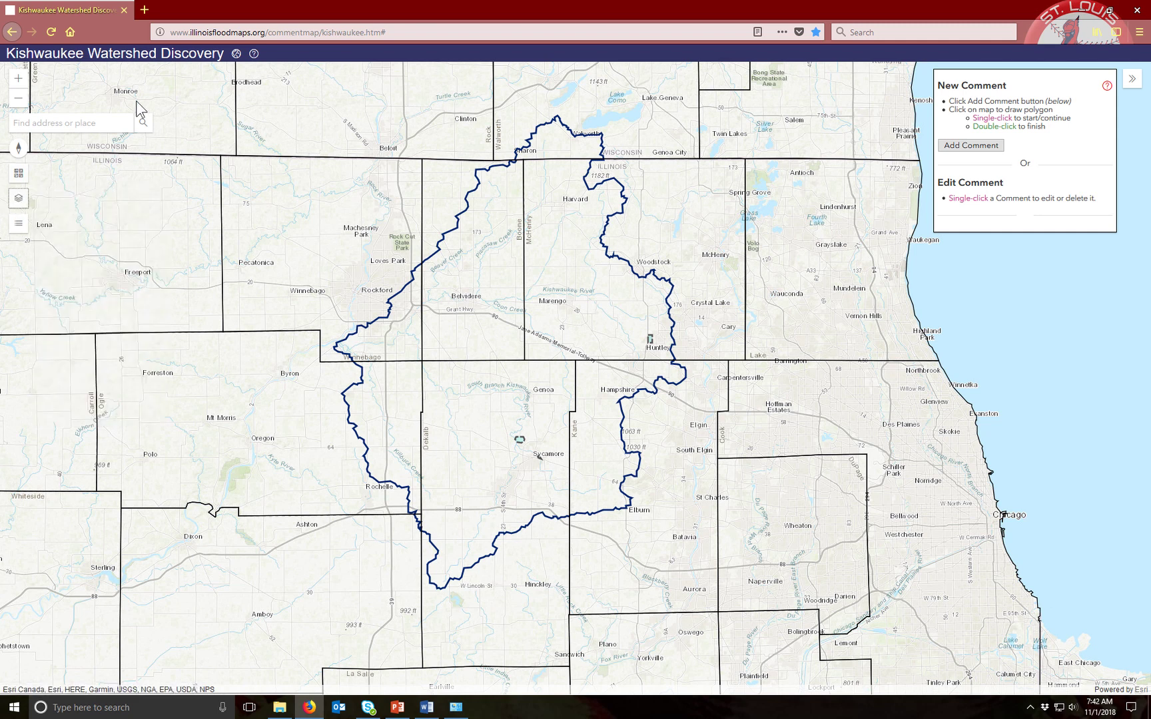
Open FAQ/Help in a new tab, collapse General FAQ and How-To, expand Data Layers Available
{"action": "left_click", "coordinate": [254, 54]}
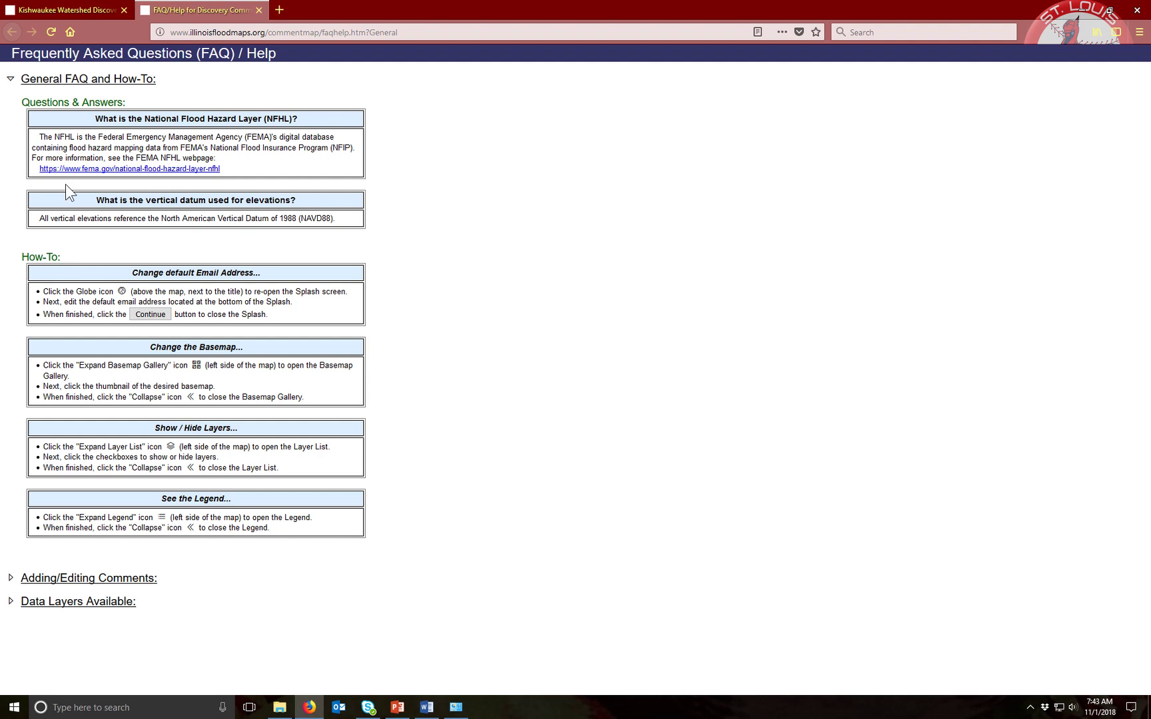
{"action": "left_click", "coordinate": [62, 80]}
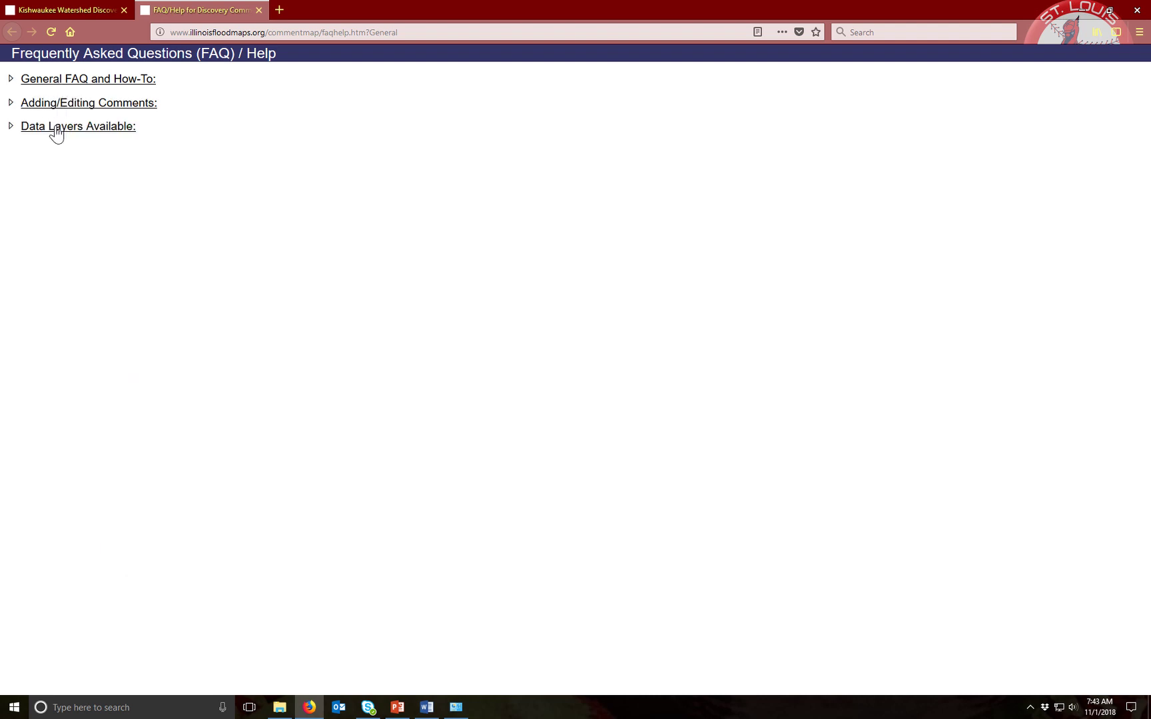
{"action": "left_click", "coordinate": [71, 84]}
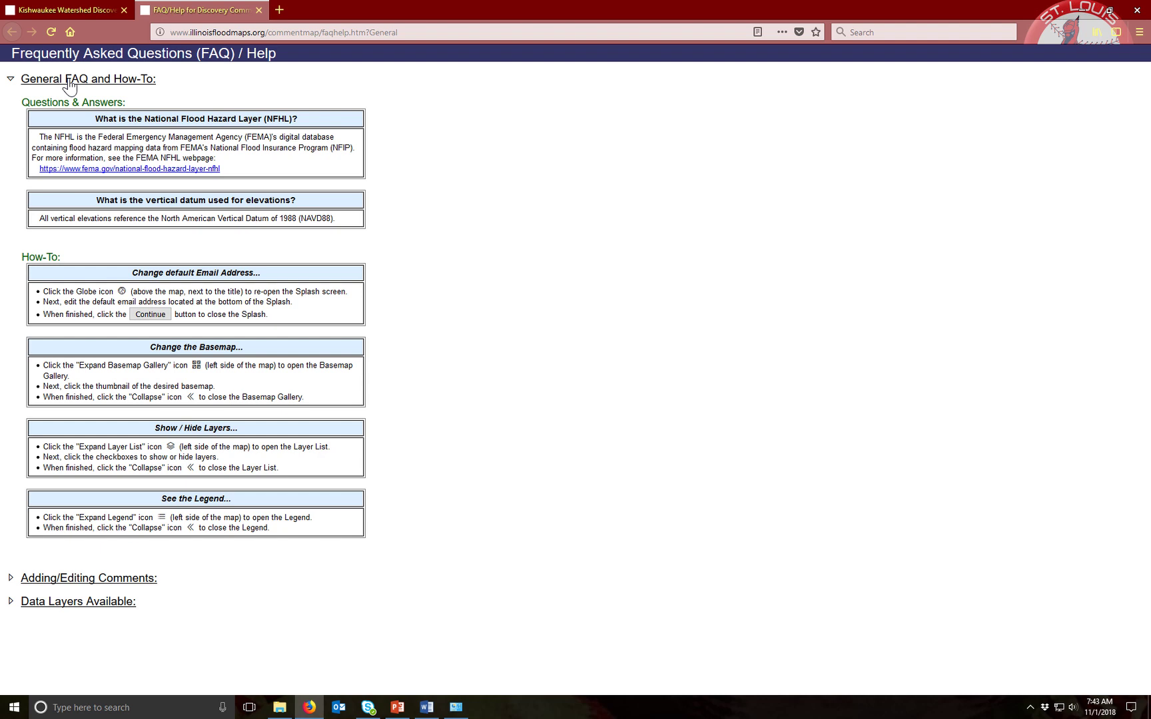
{"action": "left_click", "coordinate": [69, 82]}
{"action": "left_click", "coordinate": [72, 128]}
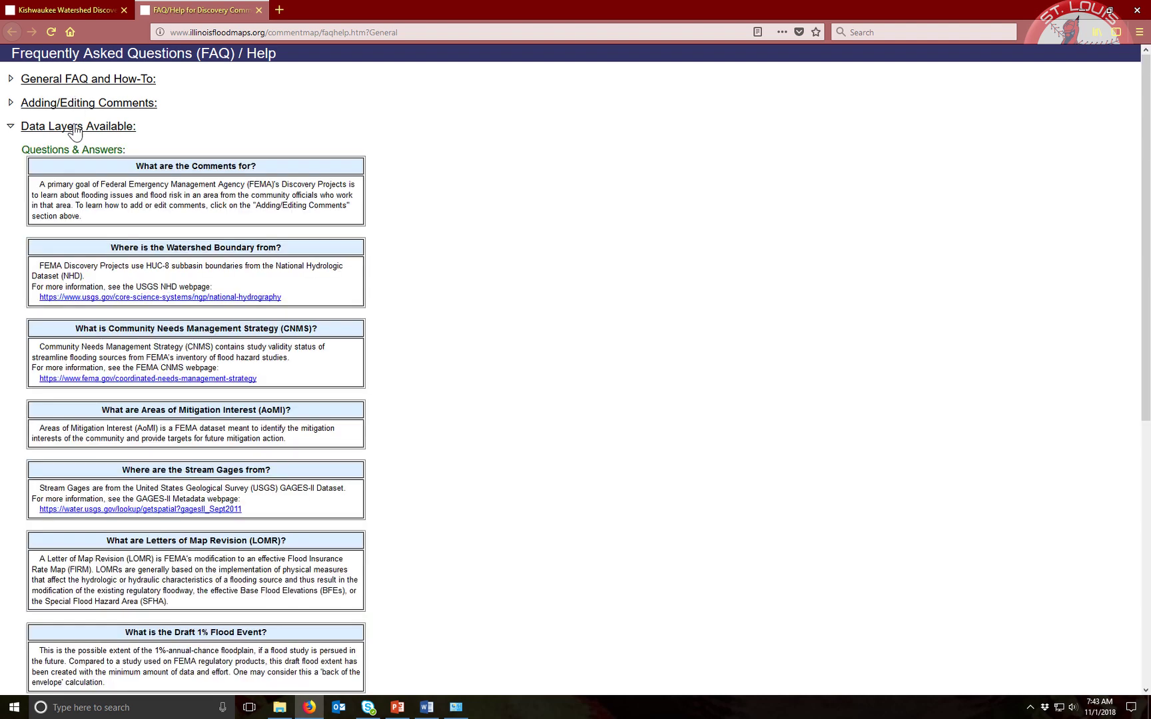
{"action": "scroll", "coordinate": [455, 365], "scroll_direction": "down", "scroll_amount": 5}
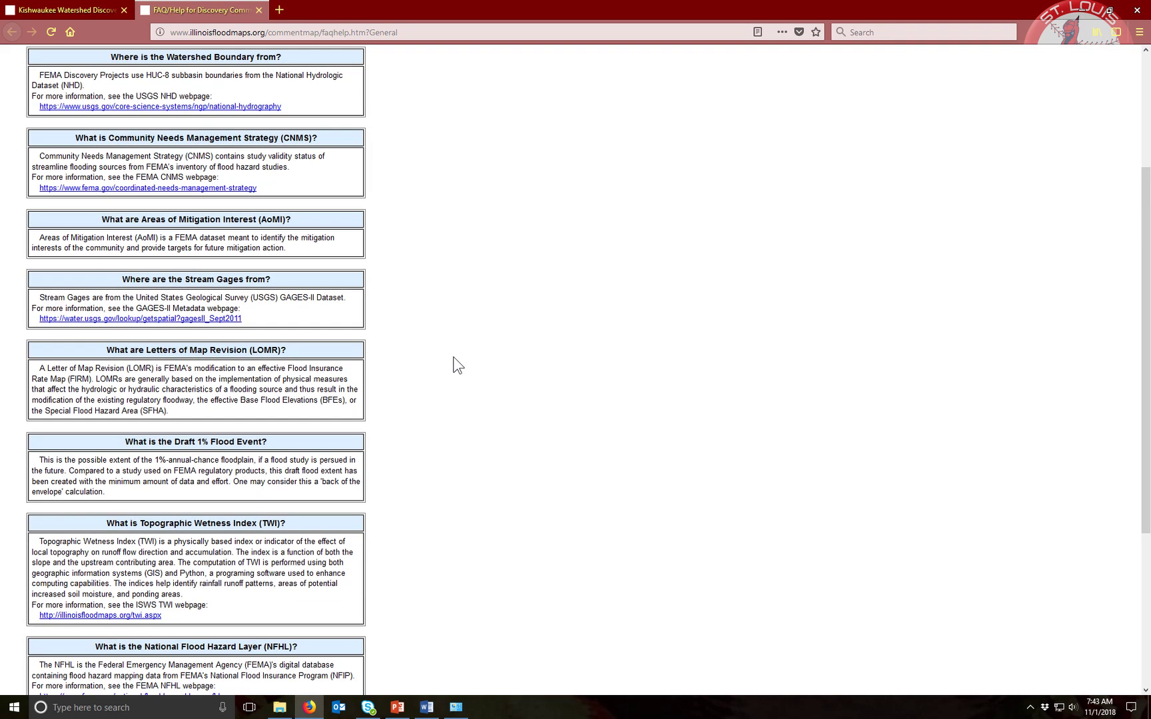
{"action": "scroll", "coordinate": [456, 365], "scroll_direction": "down", "scroll_amount": 3}
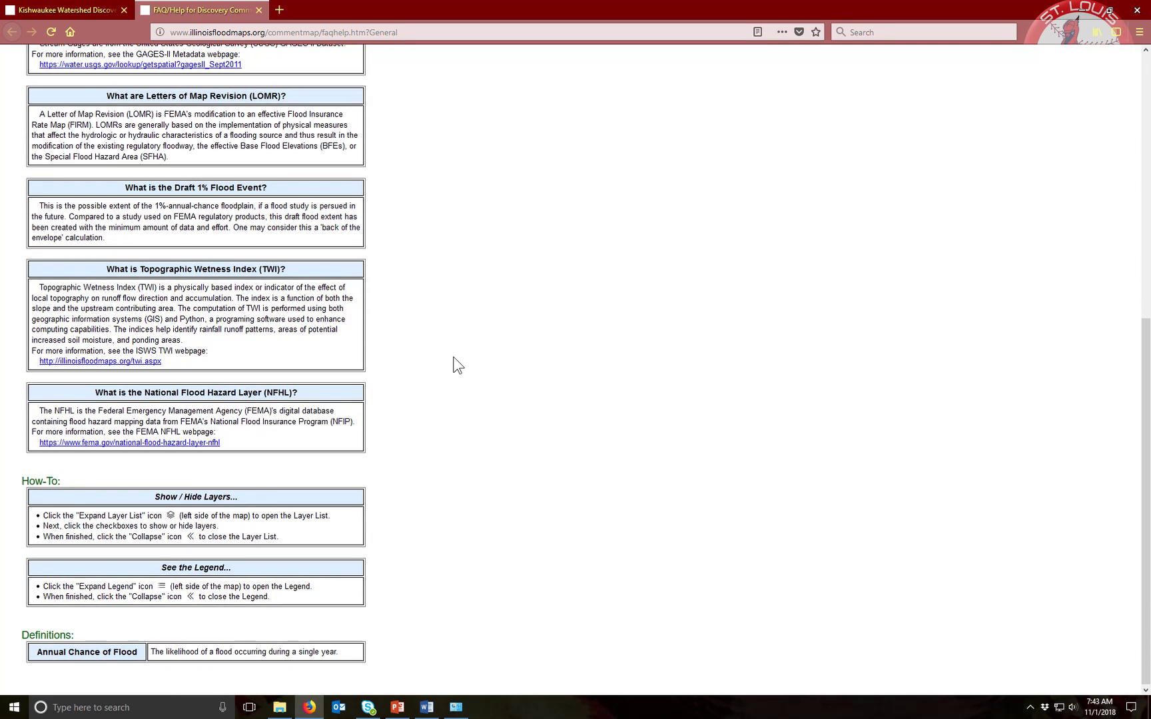
{"action": "scroll", "coordinate": [433, 343], "scroll_direction": "up", "scroll_amount": 7}
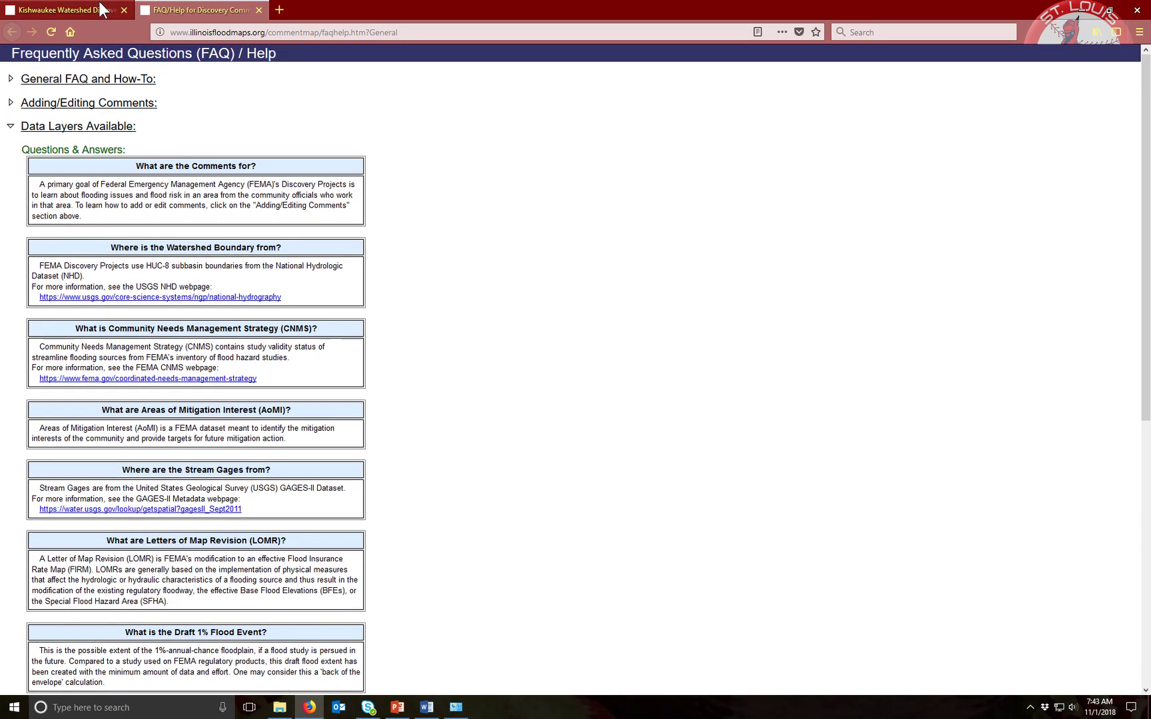
Return to the map tab and zoom to the river crossing at Route 176 near N Union Rd
{"action": "left_click", "coordinate": [99, 6]}
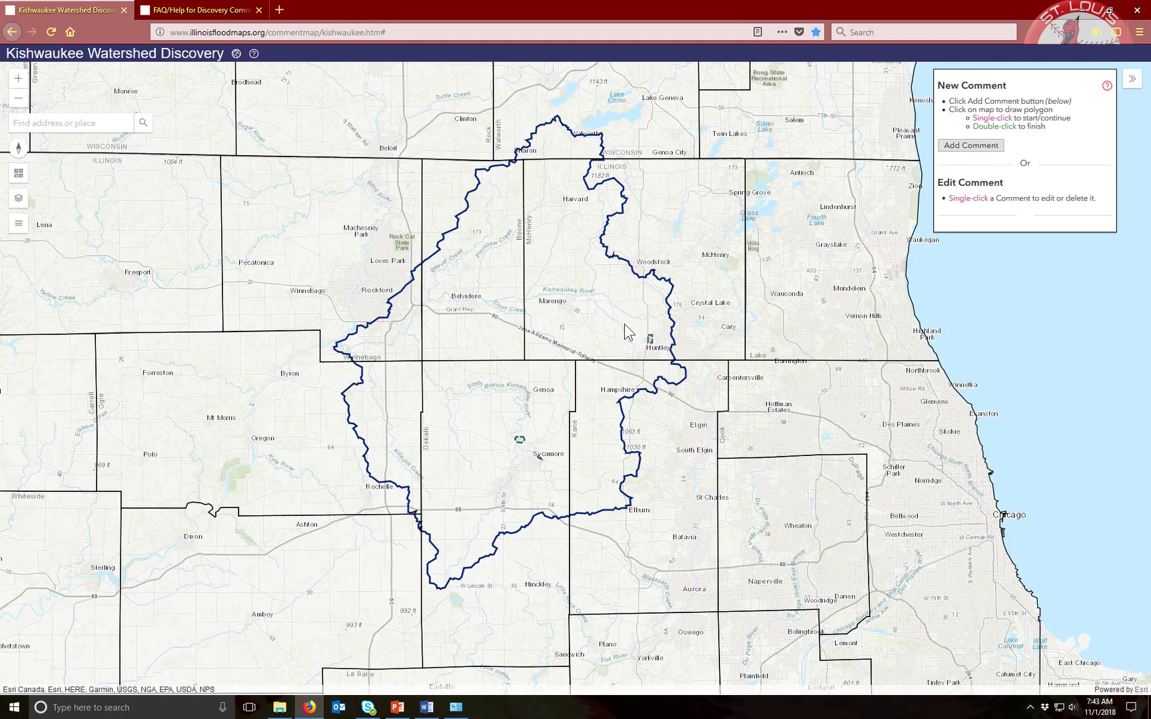
{"action": "scroll", "coordinate": [630, 327], "scroll_direction": "down", "scroll_amount": 1}
{"action": "scroll", "coordinate": [630, 328], "scroll_direction": "up", "scroll_amount": 1}
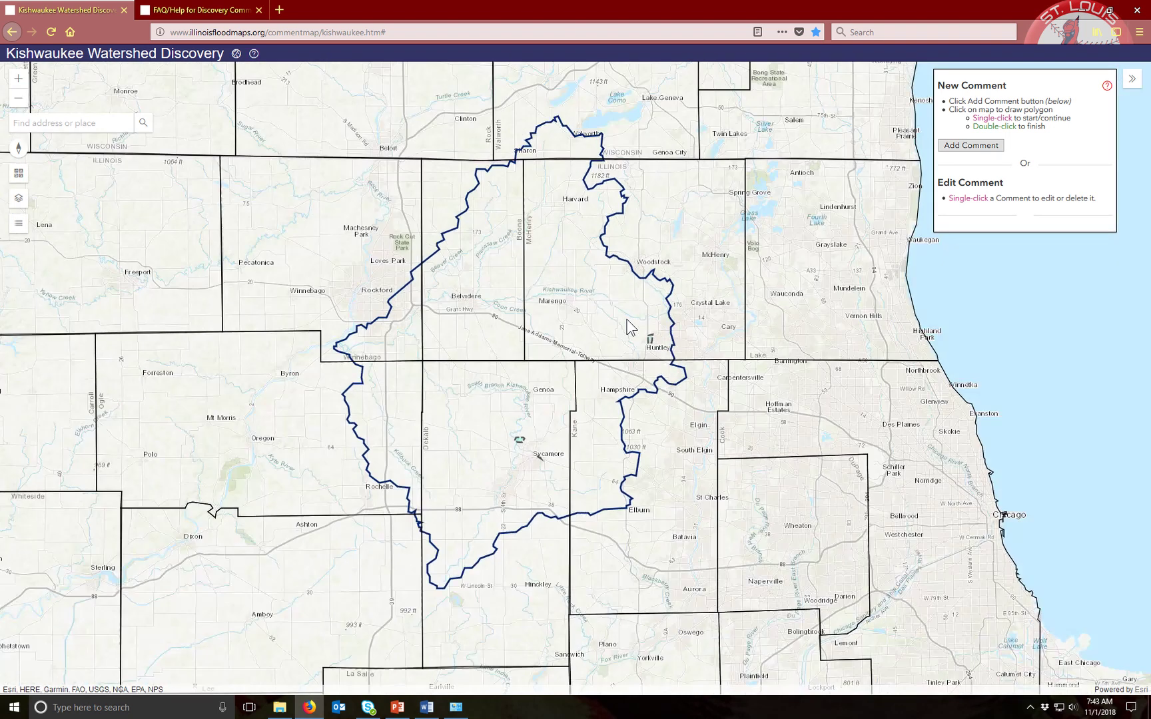
{"action": "scroll", "coordinate": [605, 318], "scroll_direction": "up", "scroll_amount": 1}
{"action": "scroll", "coordinate": [605, 318], "scroll_direction": "up", "scroll_amount": 3}
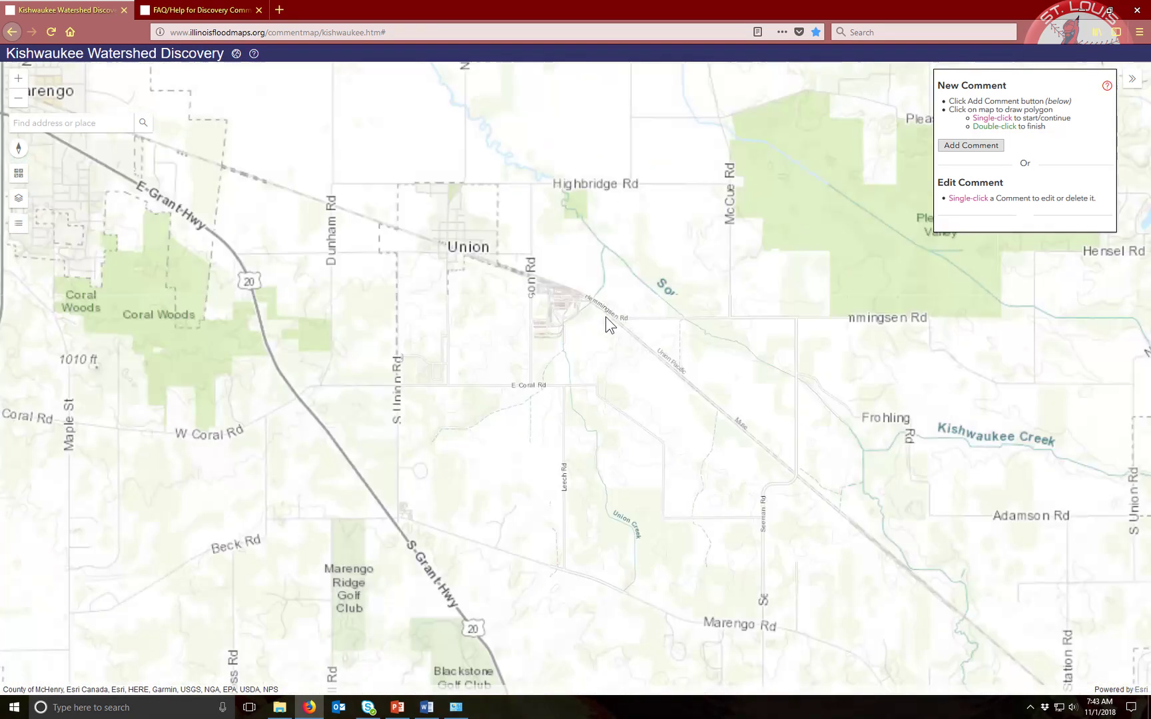
{"action": "left_click_drag", "start_coordinate": [648, 183], "coordinate": [583, 363]}
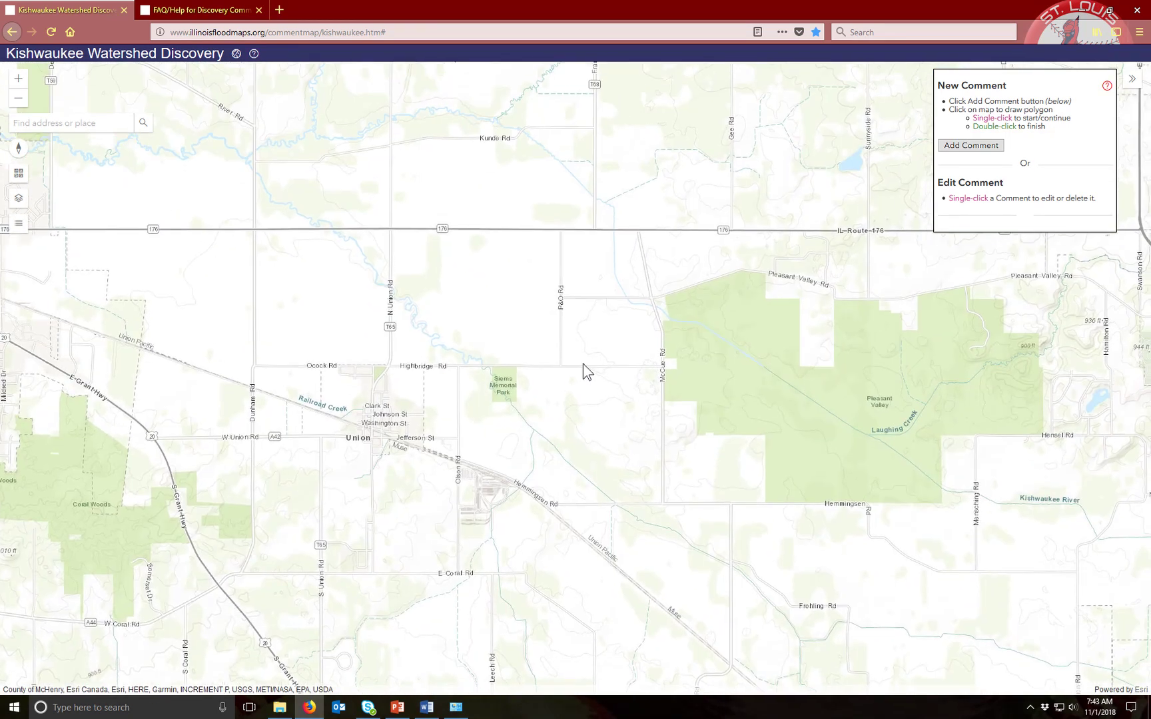
{"action": "scroll", "coordinate": [546, 251], "scroll_direction": "up", "scroll_amount": 1}
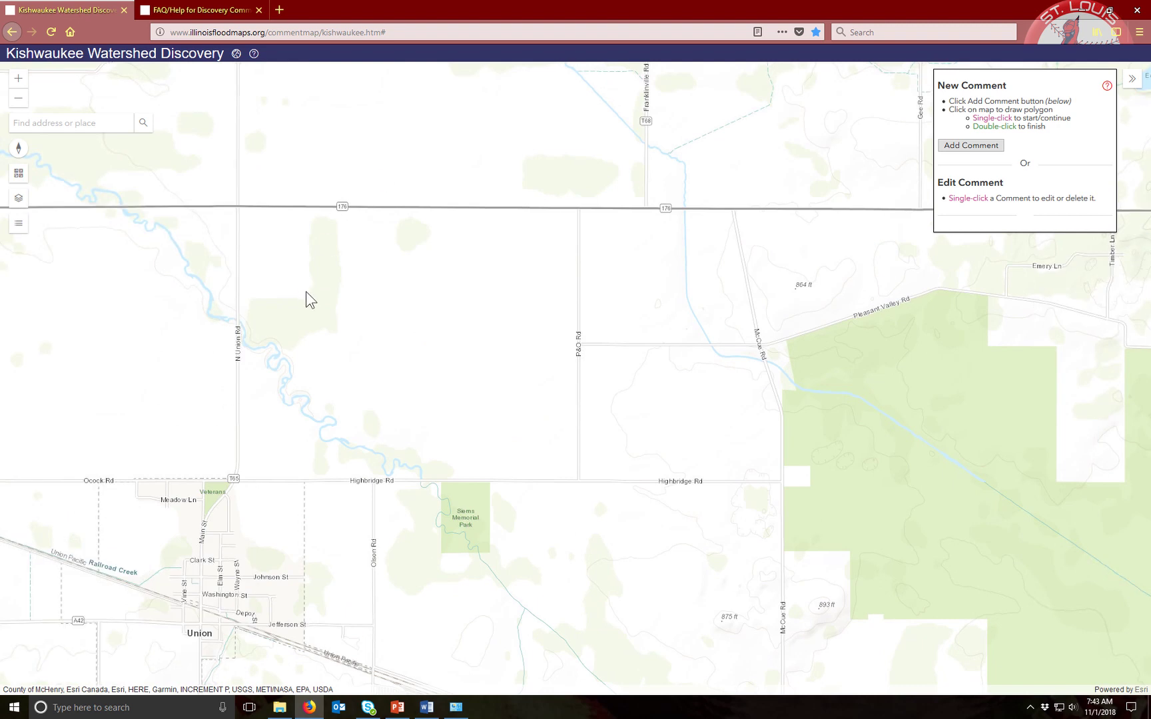
{"action": "left_click_drag", "start_coordinate": [305, 294], "coordinate": [597, 453]}
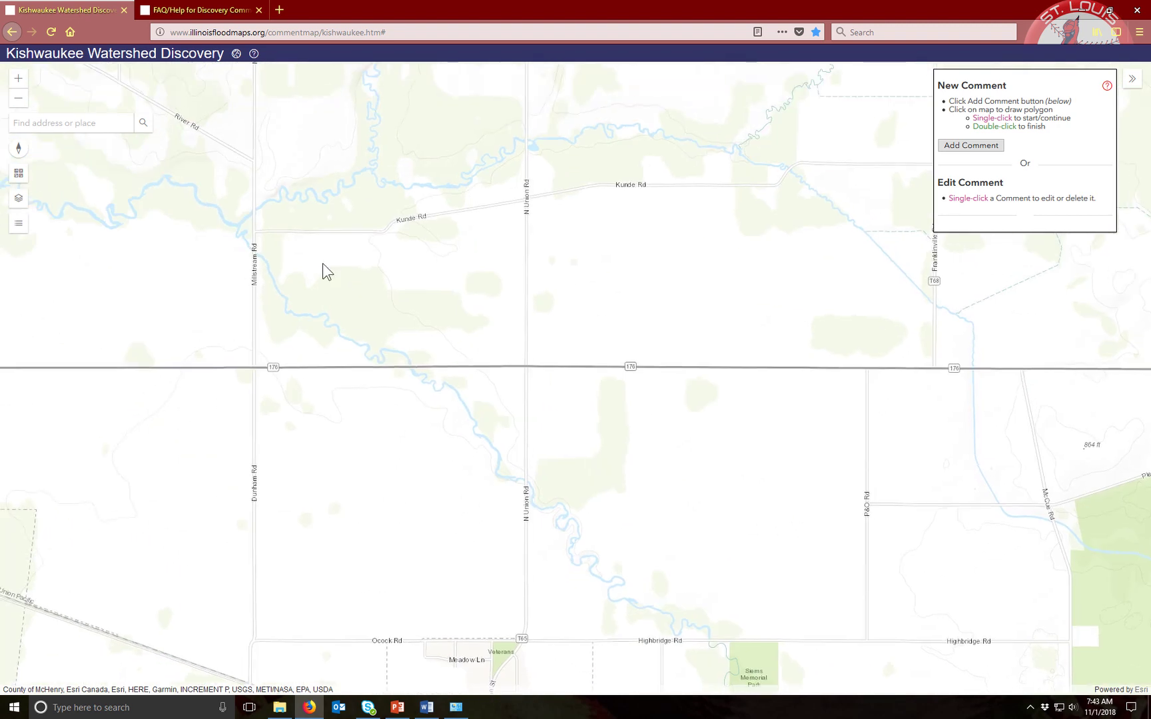
{"action": "left_click_drag", "start_coordinate": [323, 264], "coordinate": [435, 307]}
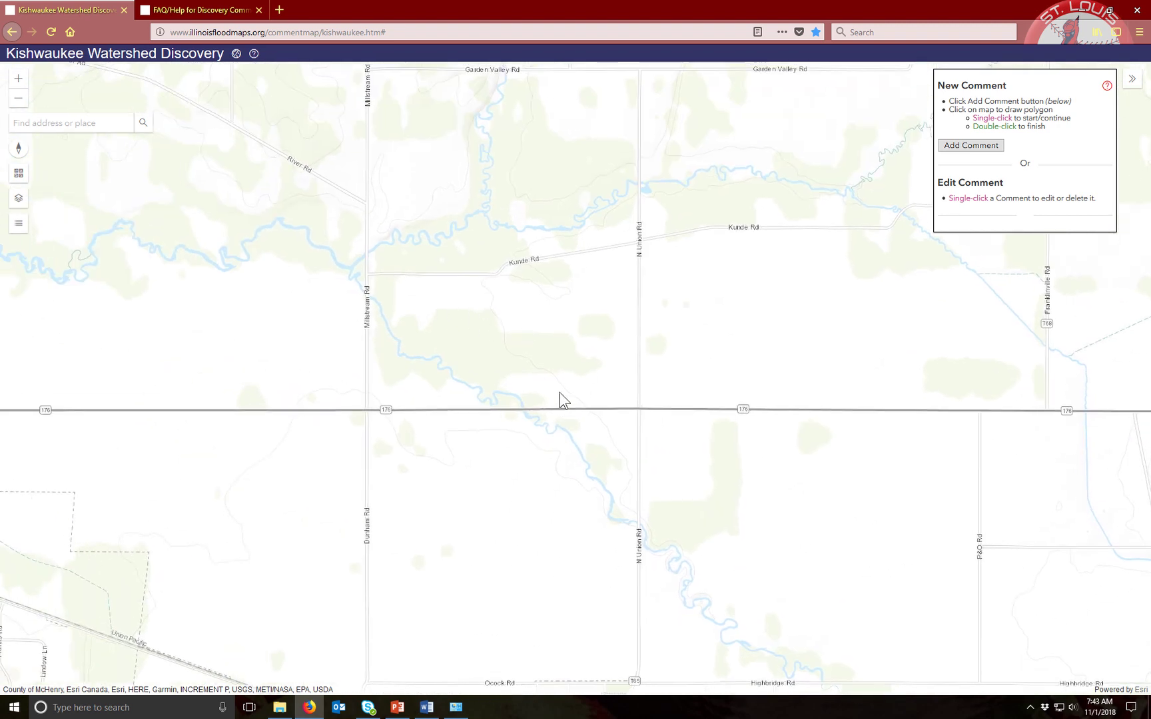
{"action": "scroll", "coordinate": [521, 420], "scroll_direction": "down", "scroll_amount": 1}
{"action": "scroll", "coordinate": [520, 419], "scroll_direction": "up", "scroll_amount": 2}
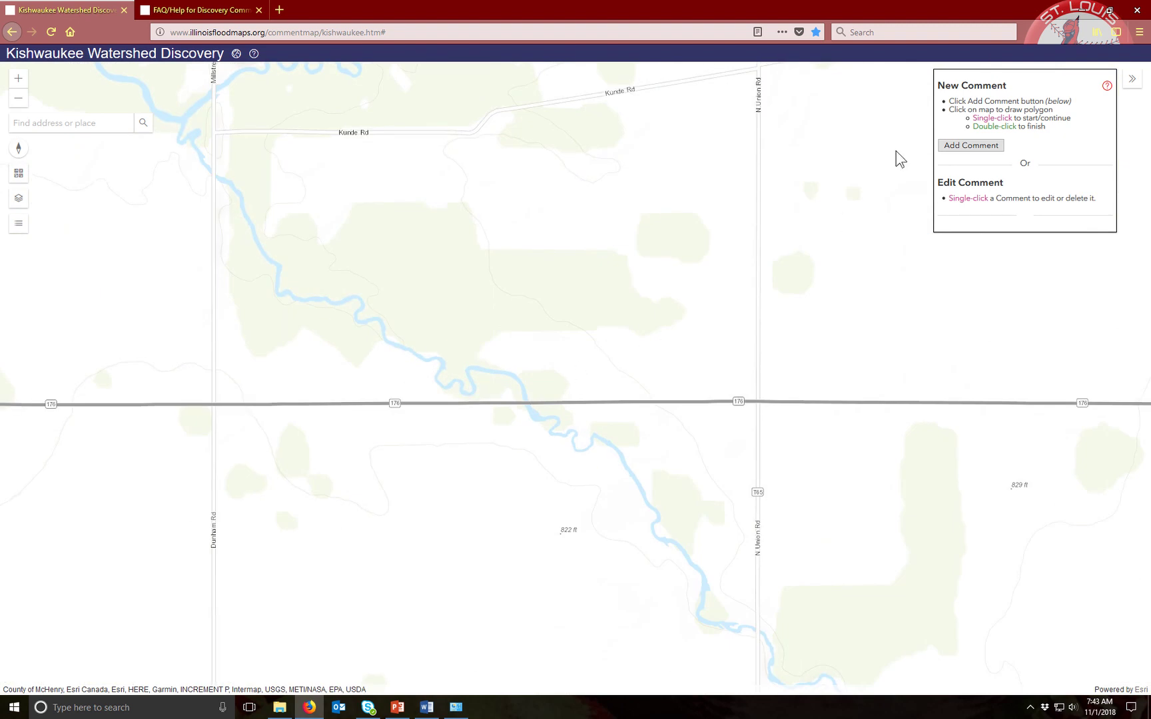
{"action": "left_click", "coordinate": [980, 147]}
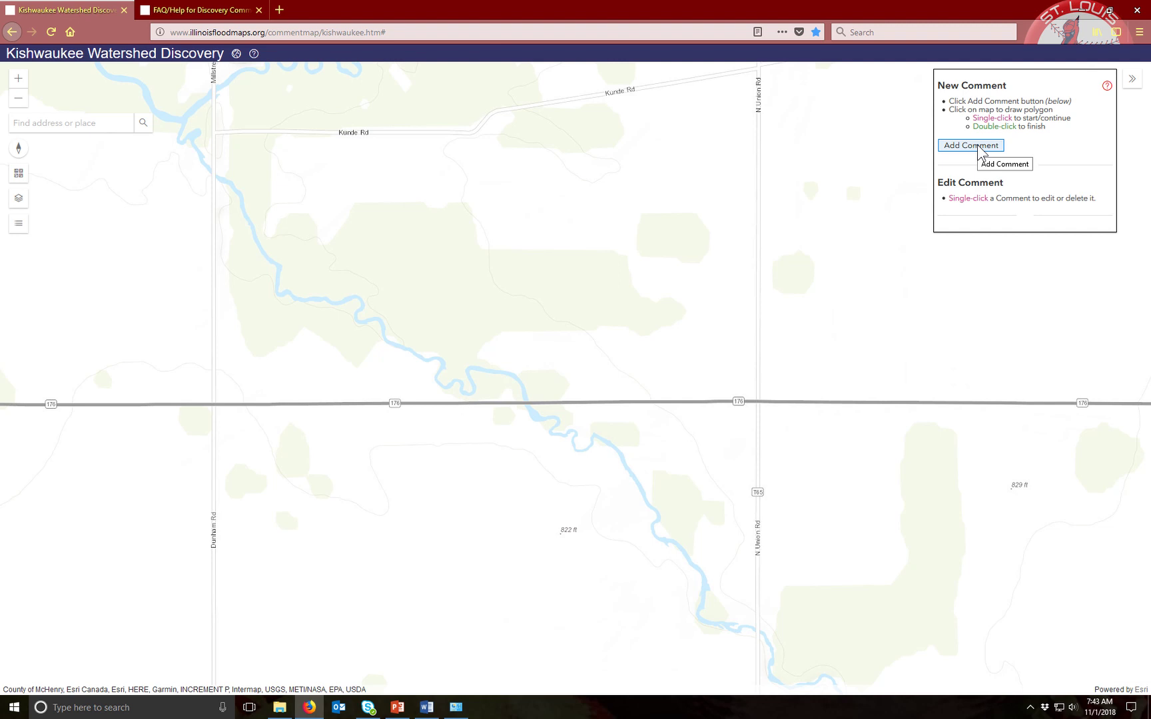
Draw a comment polygon around the river crossing, extending south of Route 176
{"action": "left_click", "coordinate": [981, 147]}
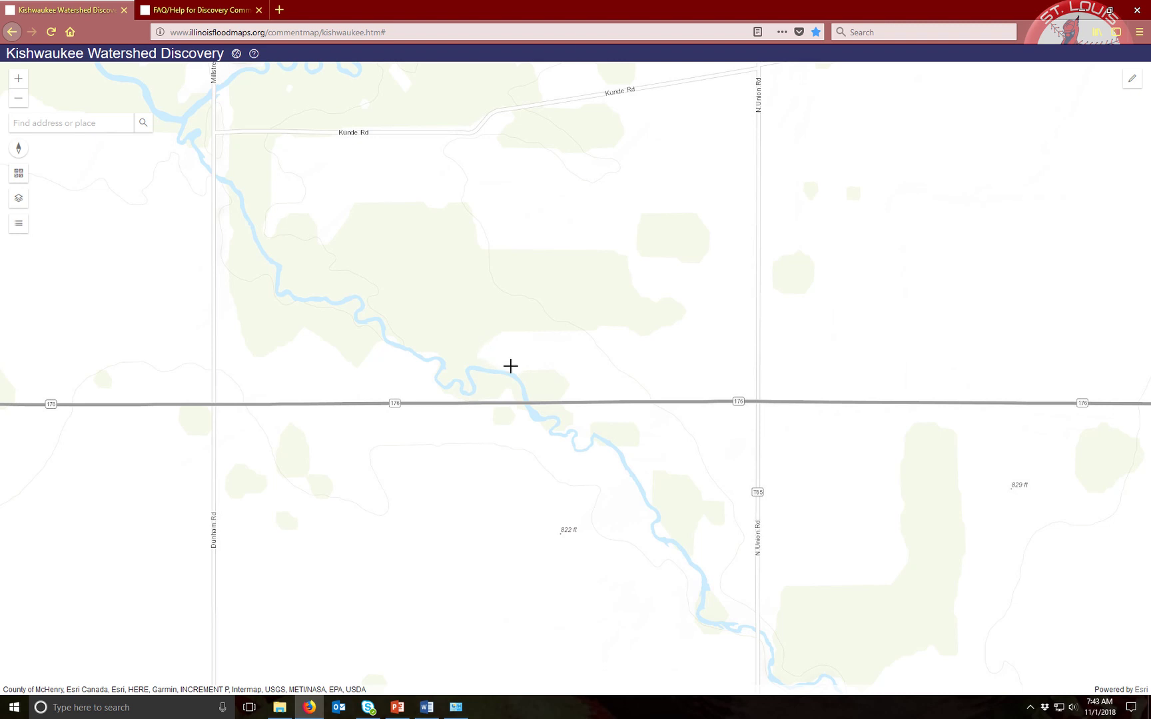
{"action": "left_click", "coordinate": [535, 385]}
{"action": "left_click", "coordinate": [543, 405]}
{"action": "left_click", "coordinate": [568, 415]}
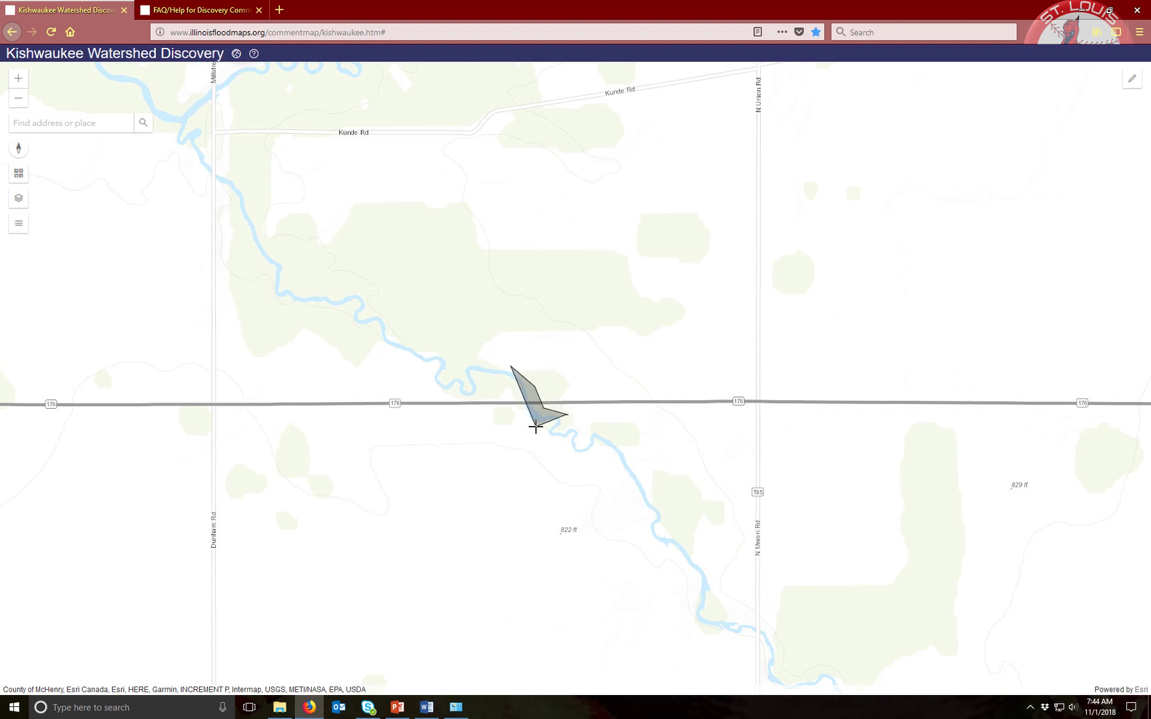
{"action": "left_click", "coordinate": [535, 425]}
{"action": "left_click", "coordinate": [512, 418]}
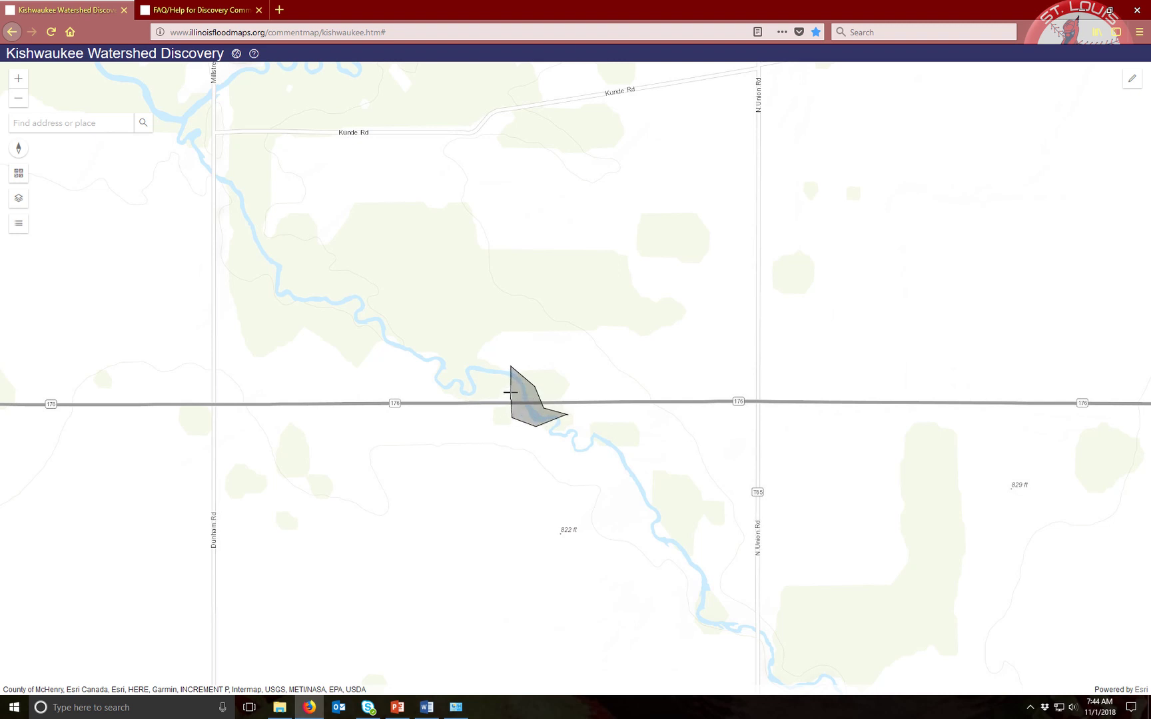
{"action": "double_click", "coordinate": [510, 393]}
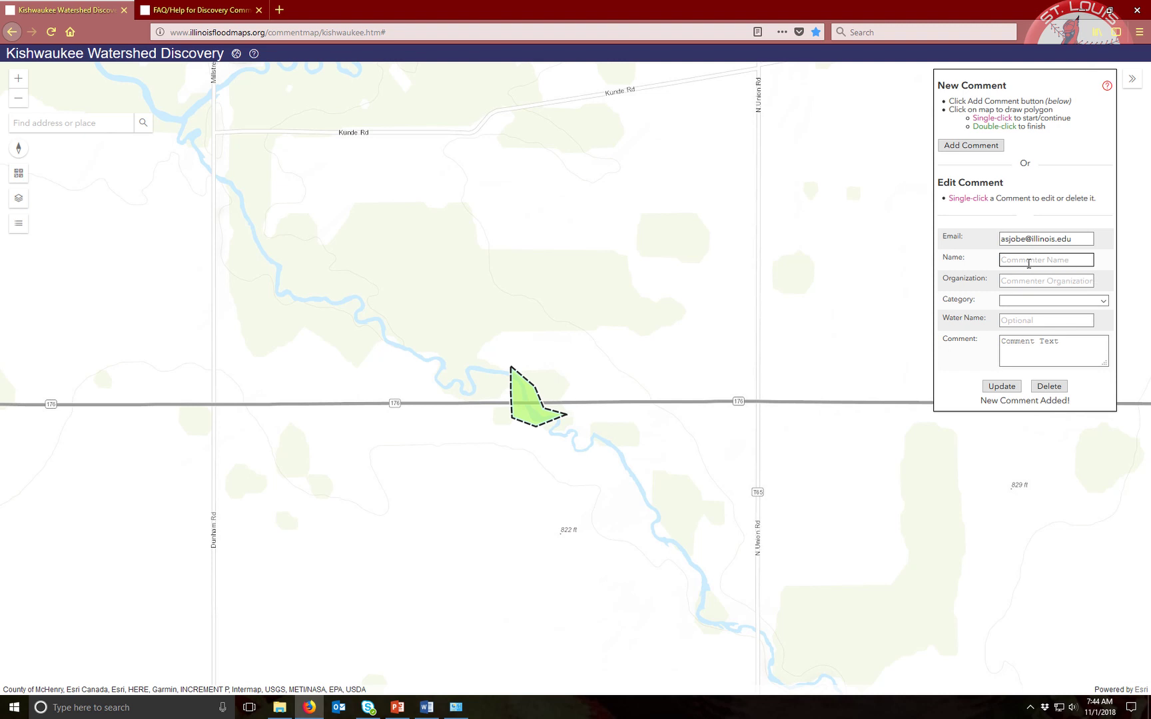
Enter the commenter's name and organization, and set the category to Overtopped Roads
{"action": "left_click", "coordinate": [1029, 262]}
{"action": "type", "text": "Addison"}
{"action": "key", "text": "Tab"}
{"action": "type", "text": "IS"}
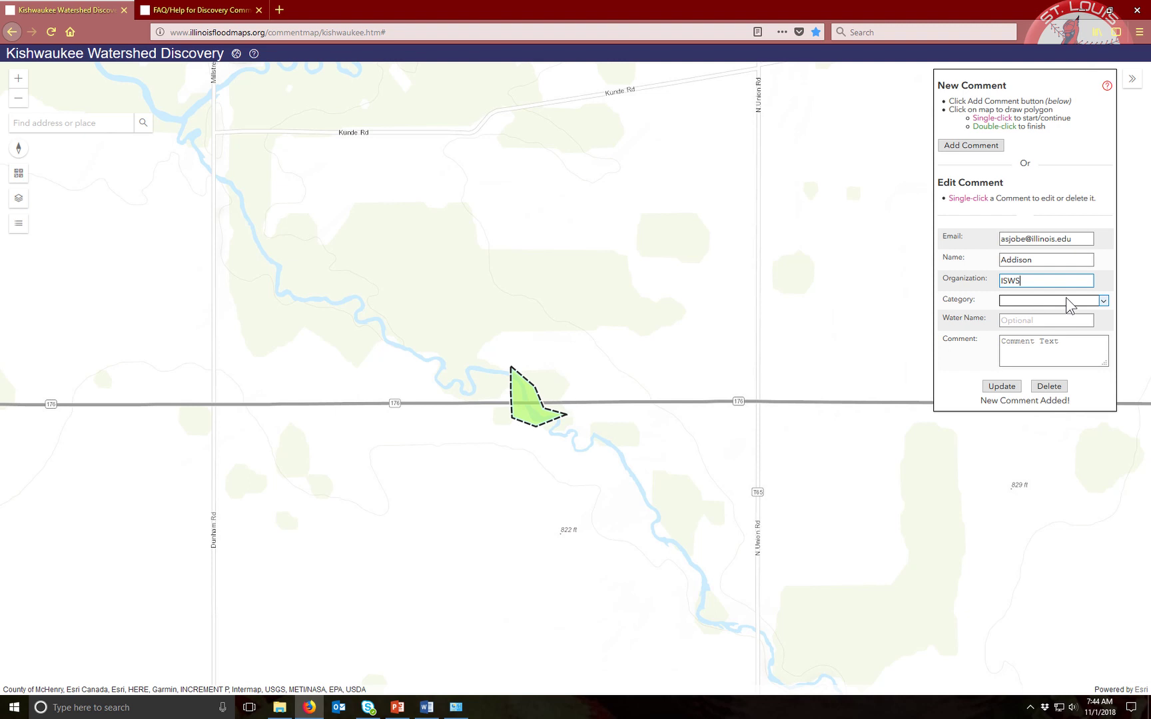
{"action": "left_click", "coordinate": [1101, 301]}
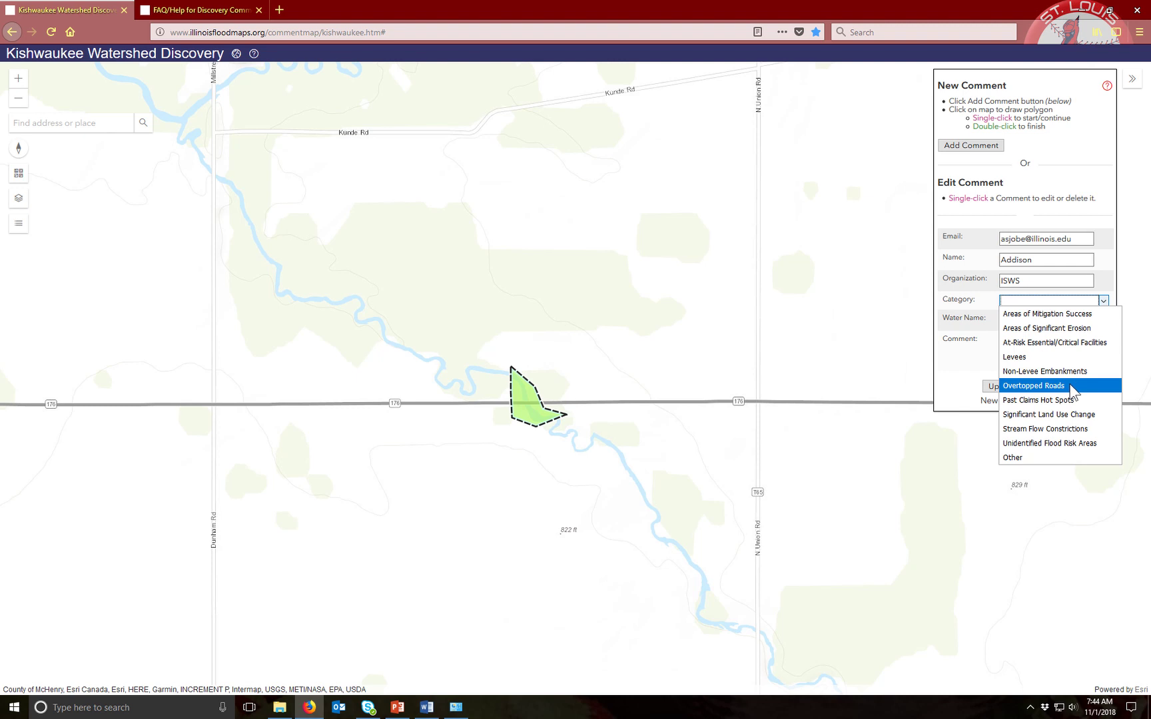
{"action": "left_click", "coordinate": [1073, 387]}
{"action": "left_click", "coordinate": [1030, 319]}
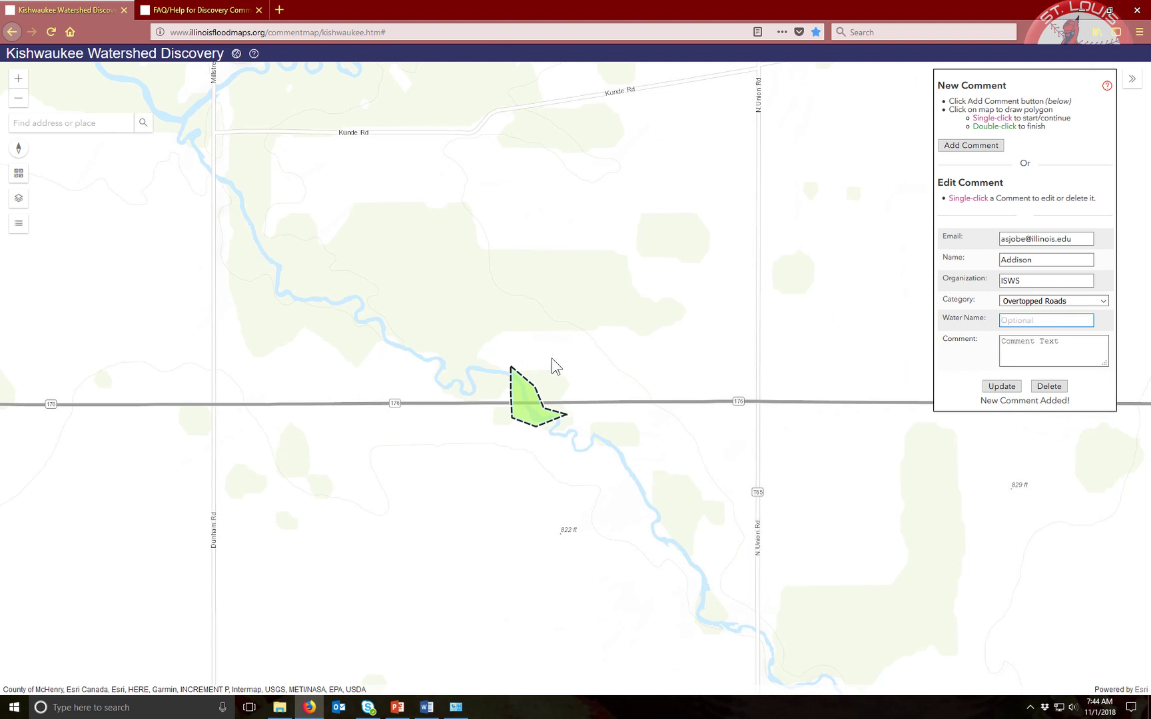
Save the comment text 'Overtoppped road during a storm in June 2016' and deselect the polygon
{"action": "left_click", "coordinate": [1066, 343]}
{"action": "type", "text": "Overtoppped"}
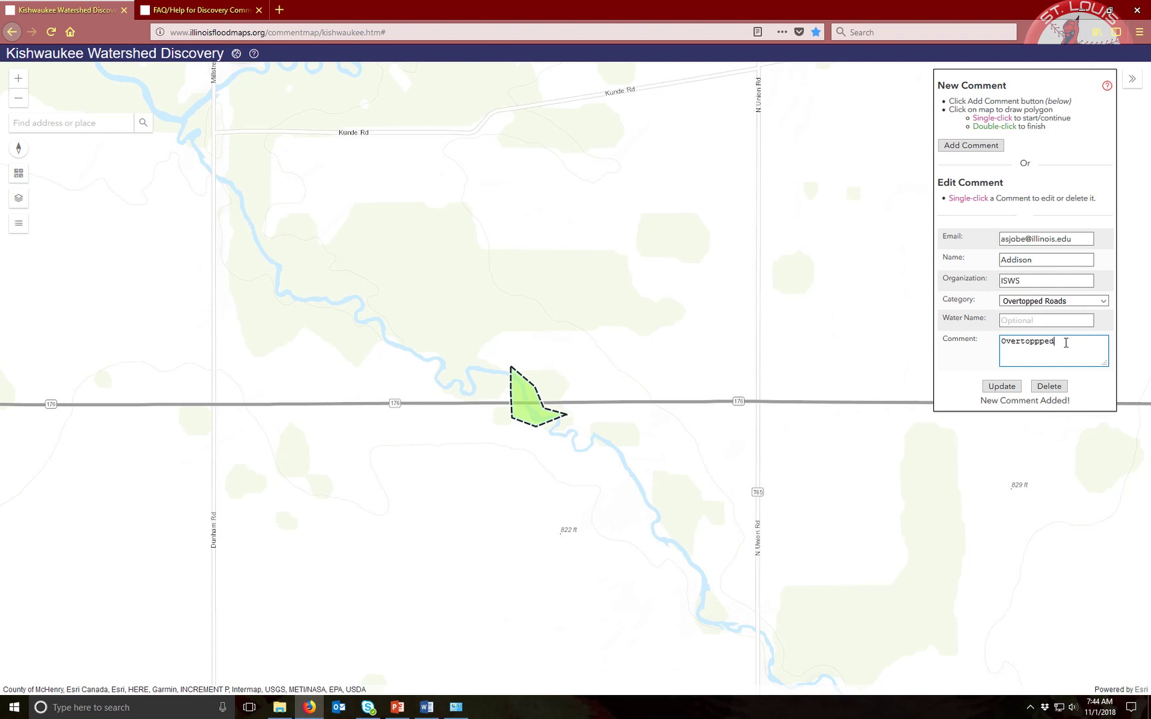
{"action": "type", "text": " road during a storm in June"}
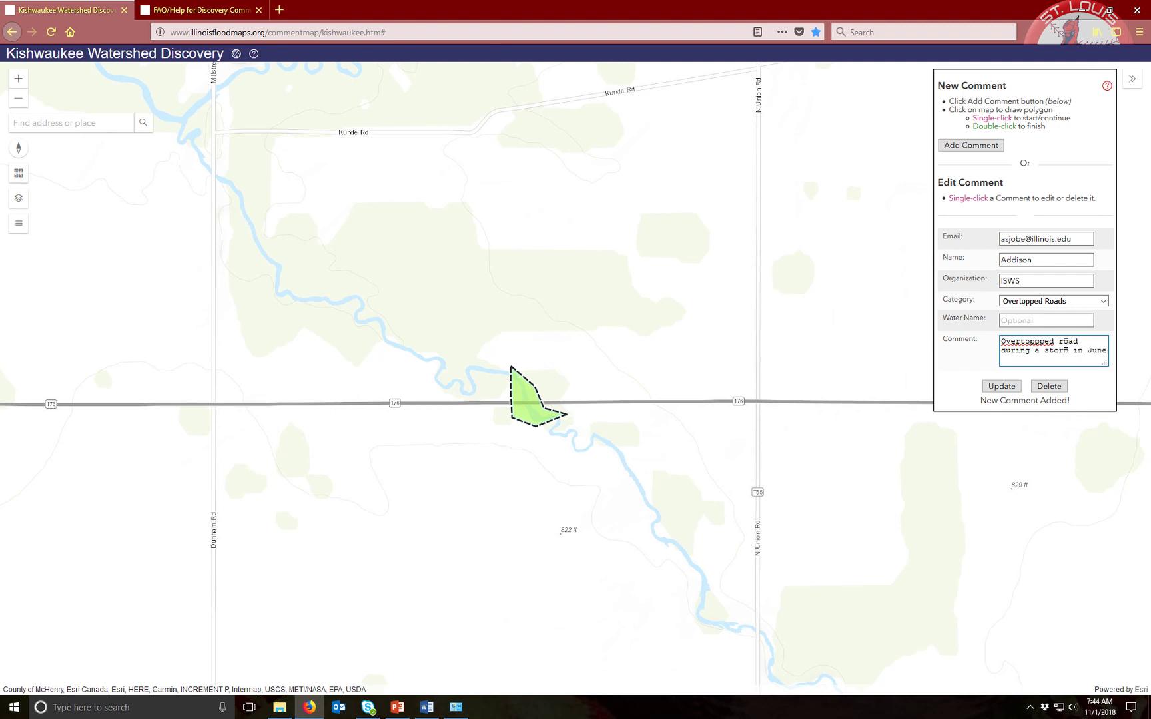
{"action": "type", "text": " 2016."}
{"action": "left_click", "coordinate": [1010, 391]}
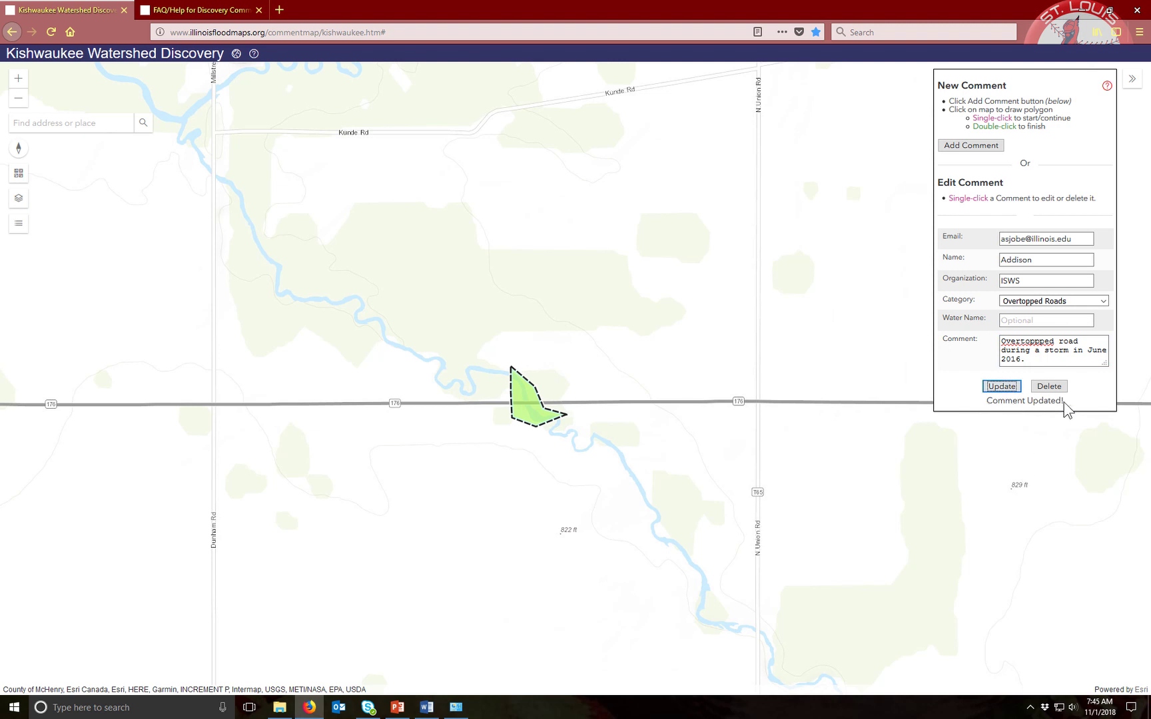
{"action": "left_click", "coordinate": [823, 329]}
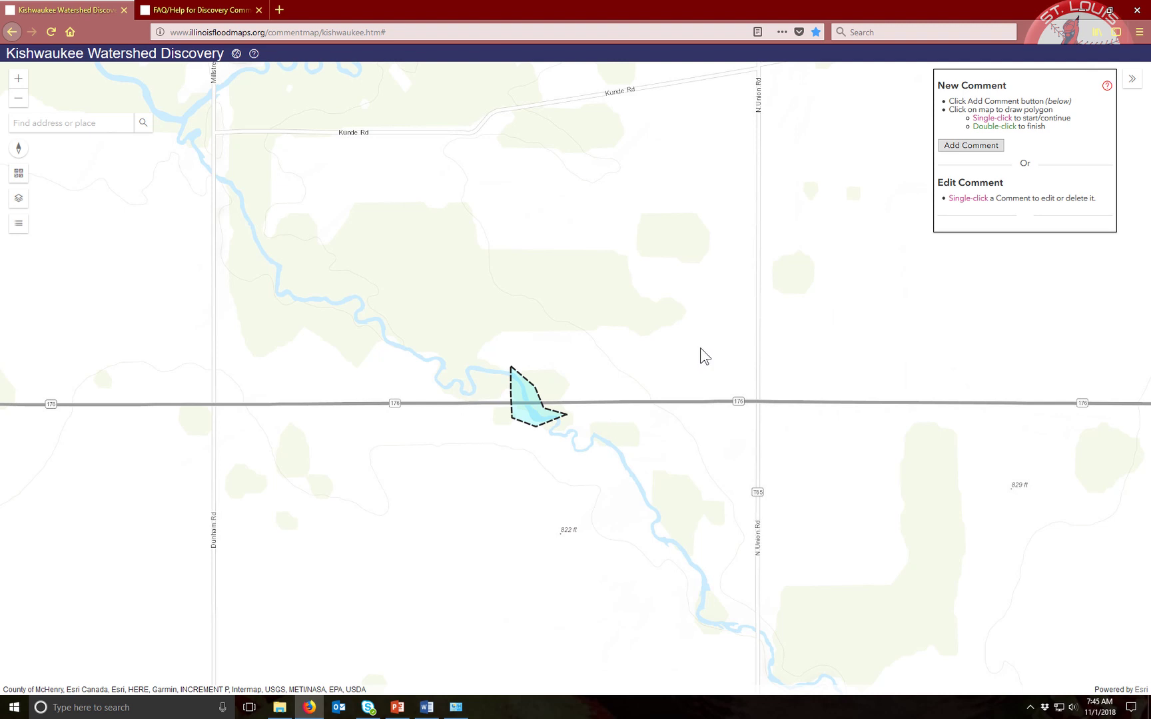
Zoom out and back in, then open the Route 176 comment polygon's Edit Comment form
{"action": "scroll", "coordinate": [701, 348], "scroll_direction": "up", "scroll_amount": 1}
{"action": "scroll", "coordinate": [700, 347], "scroll_direction": "down", "scroll_amount": 3}
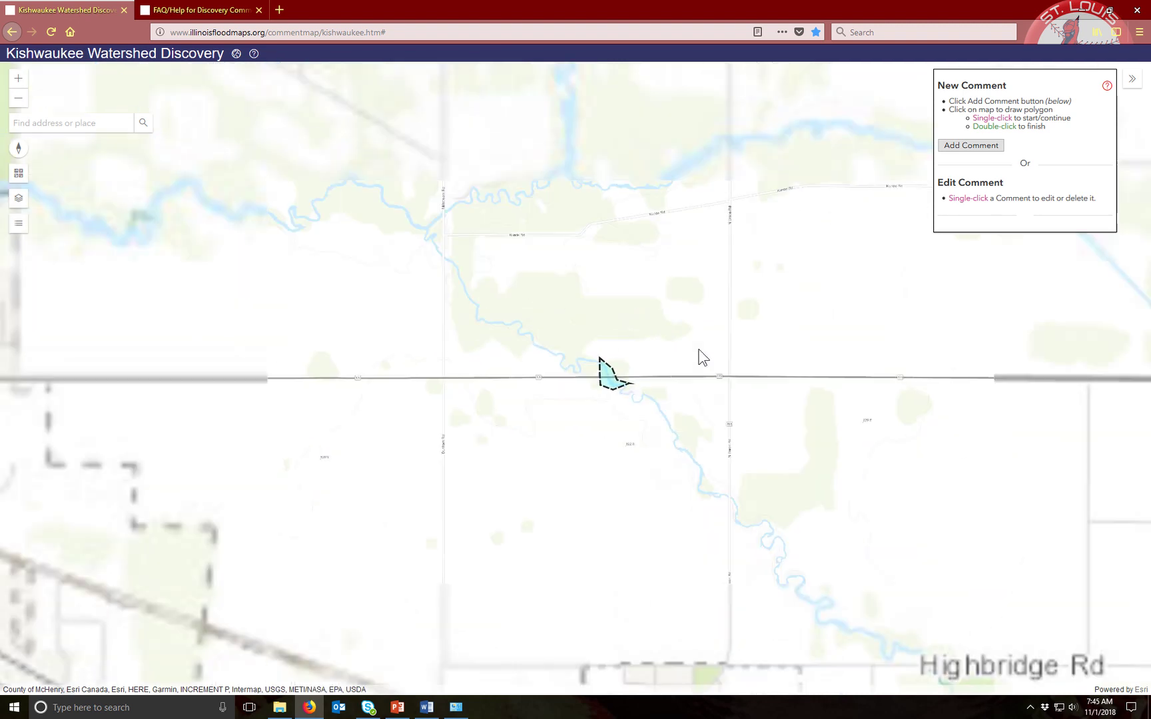
{"action": "scroll", "coordinate": [701, 356], "scroll_direction": "down", "scroll_amount": 2}
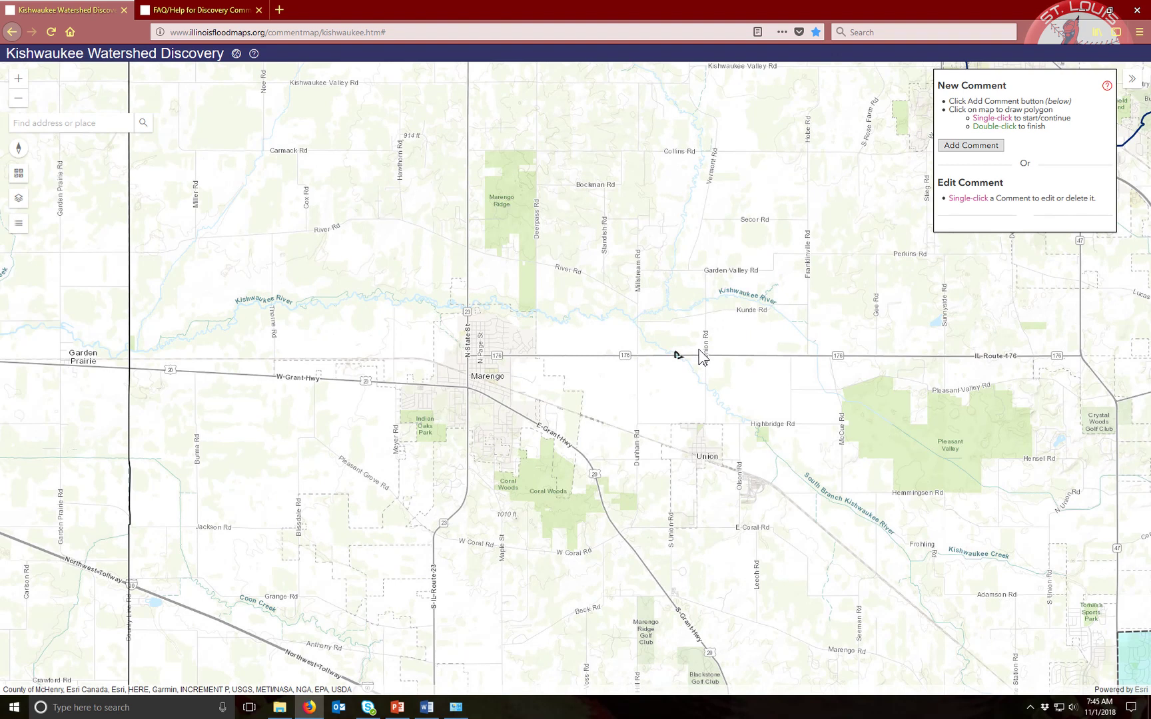
{"action": "scroll", "coordinate": [699, 349], "scroll_direction": "up", "scroll_amount": 3}
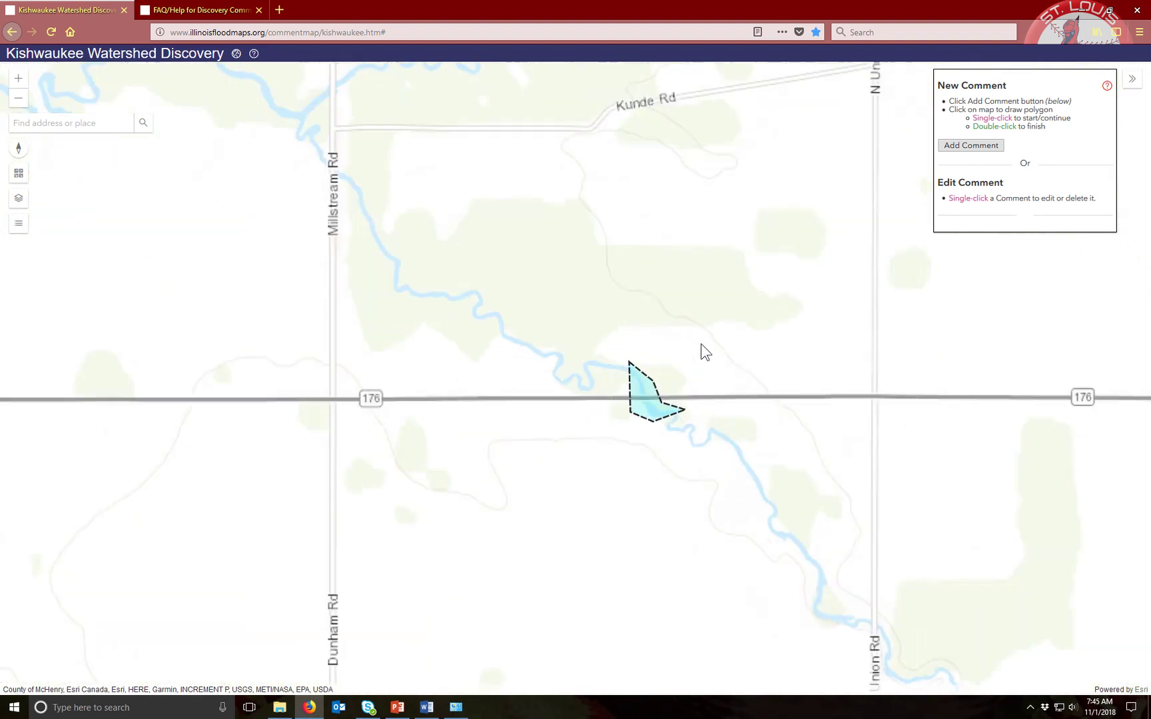
{"action": "left_click", "coordinate": [639, 391]}
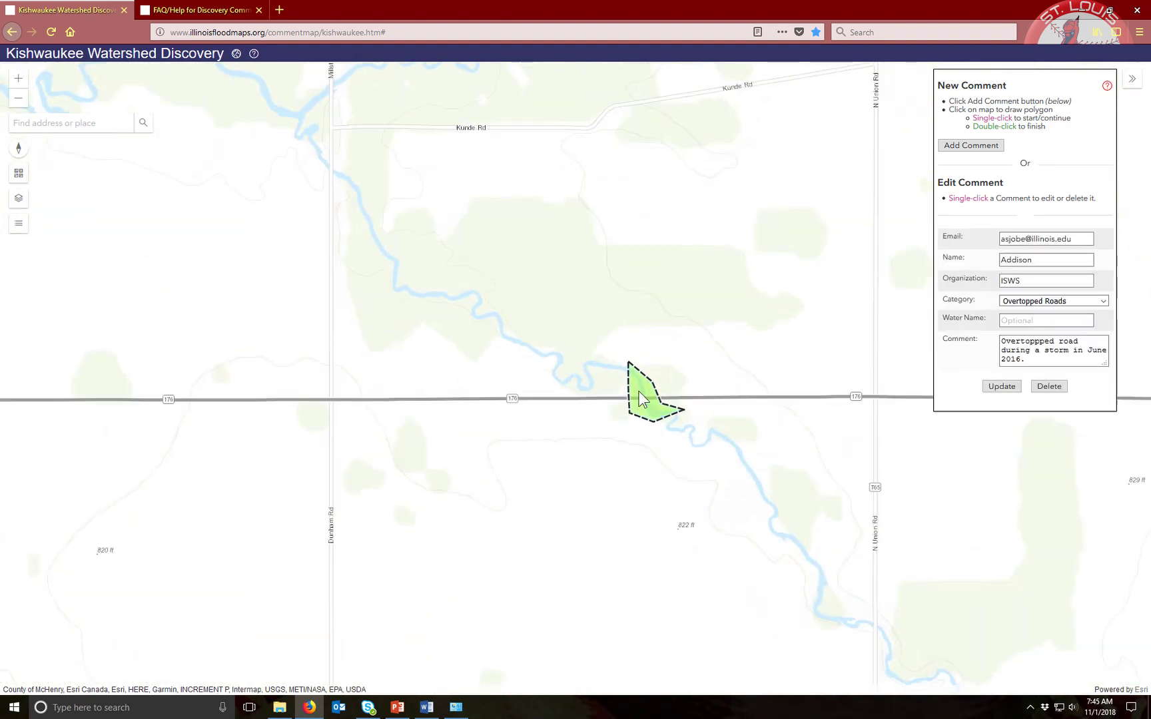
{"action": "left_click", "coordinate": [1056, 240]}
Delete the road comment and draw a new four-corner square polygon across Route 176
{"action": "left_click", "coordinate": [1050, 388]}
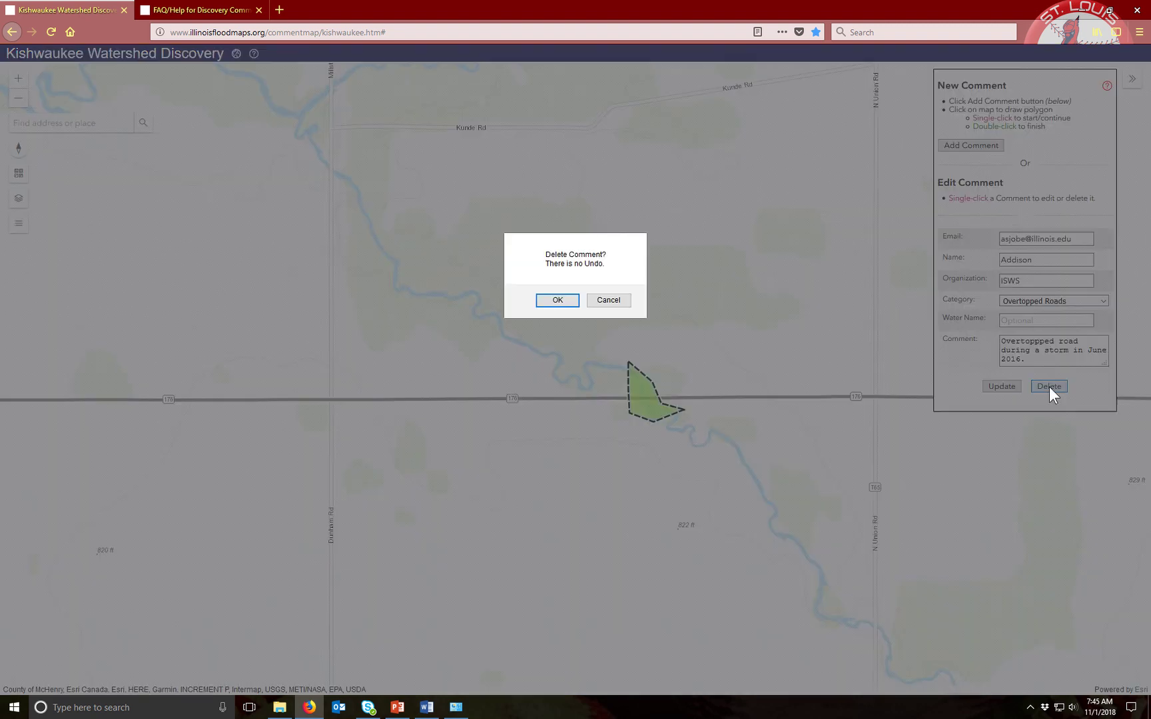
{"action": "left_click", "coordinate": [562, 304]}
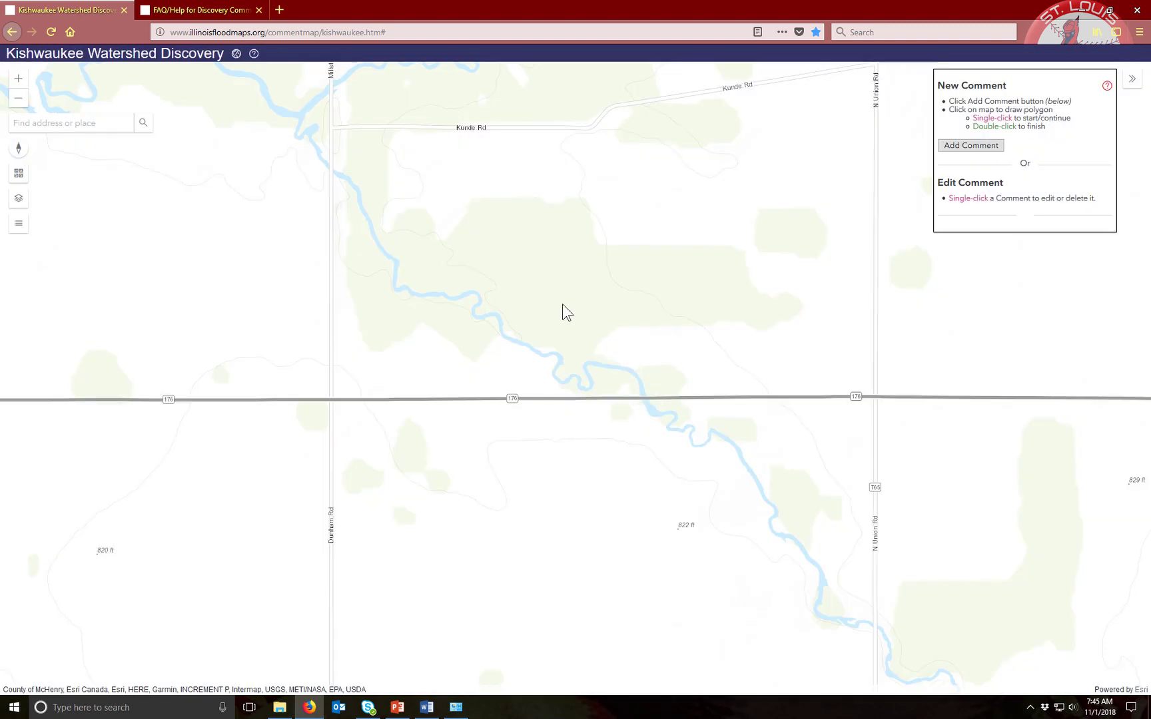
{"action": "left_click", "coordinate": [971, 146]}
{"action": "left_click", "coordinate": [659, 370]}
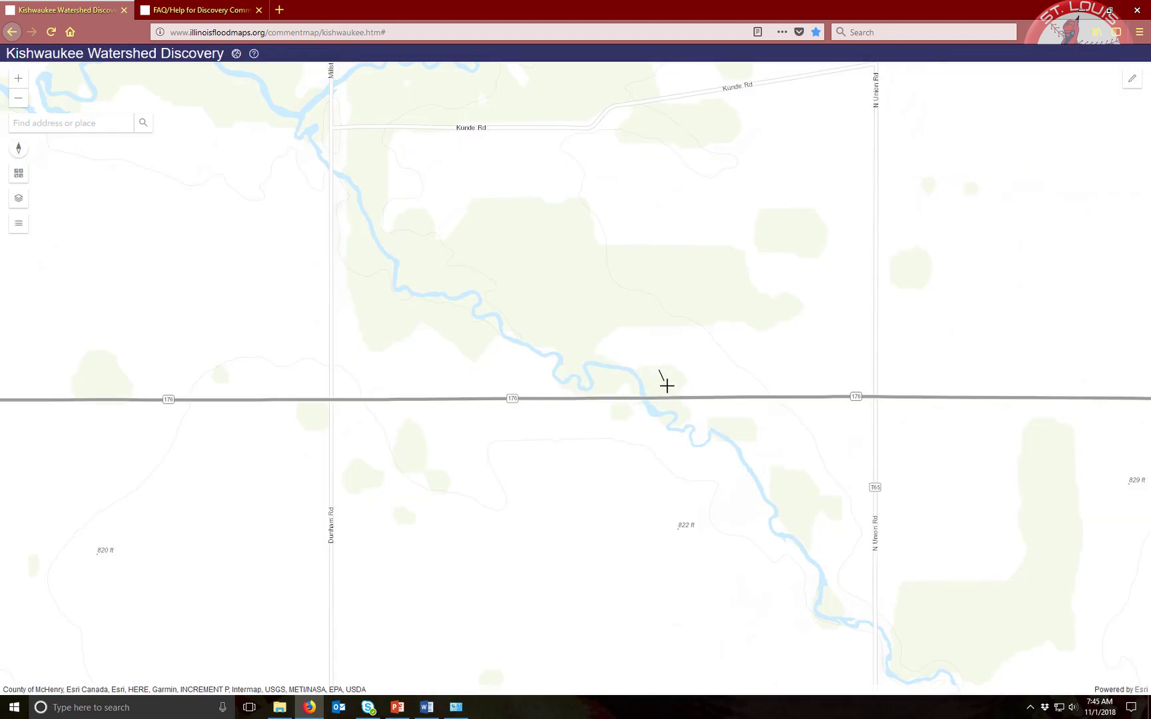
{"action": "left_click", "coordinate": [687, 414]}
{"action": "left_click", "coordinate": [638, 428]}
{"action": "double_click", "coordinate": [621, 388]}
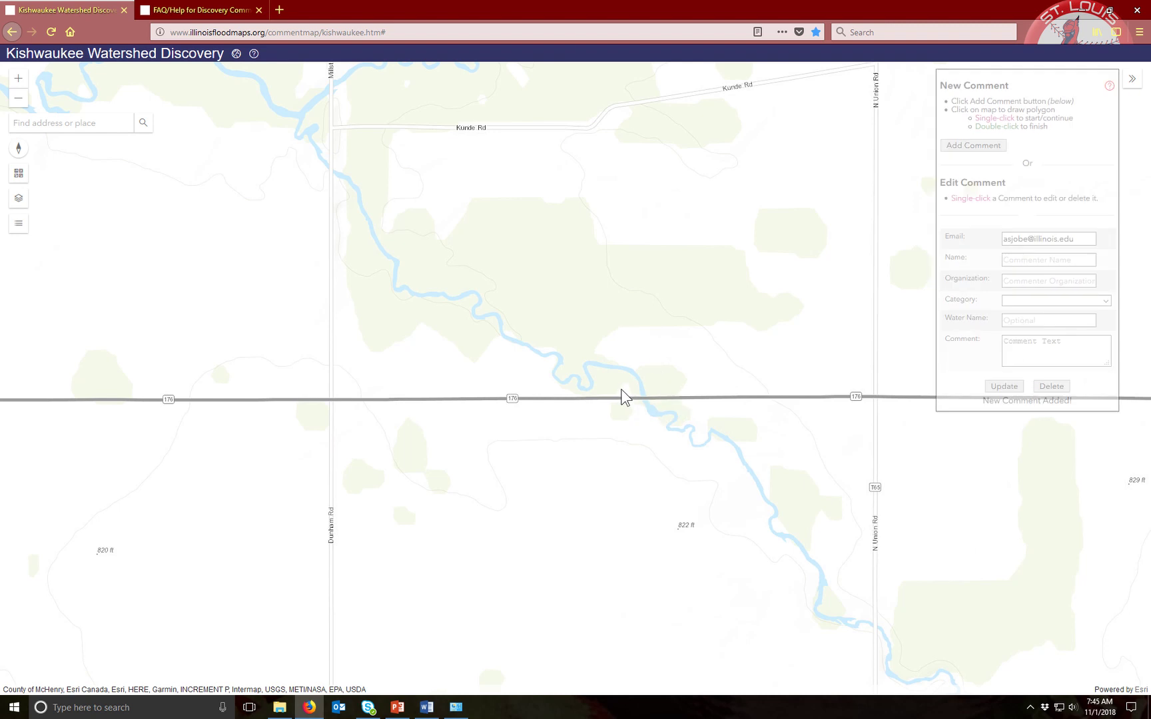
Enter the commenter's name on the square comment, save it, and reopen it
{"action": "left_click", "coordinate": [1030, 260]}
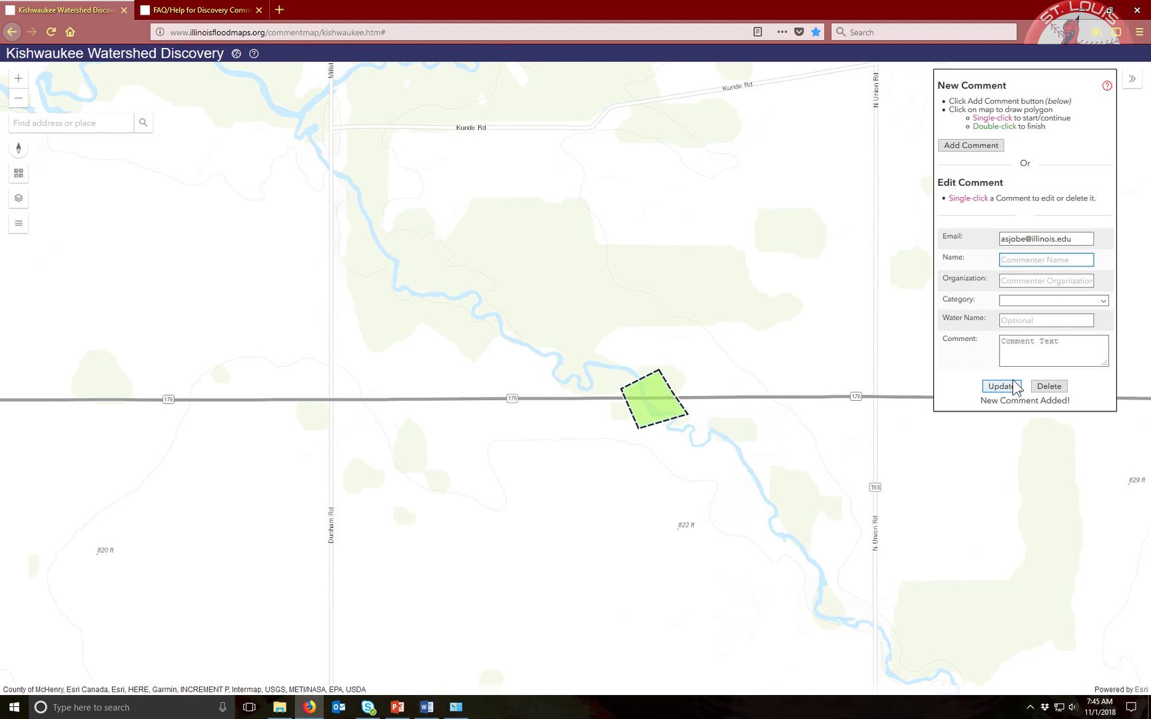
{"action": "type", "text": "Addison"}
{"action": "left_click", "coordinate": [1001, 387]}
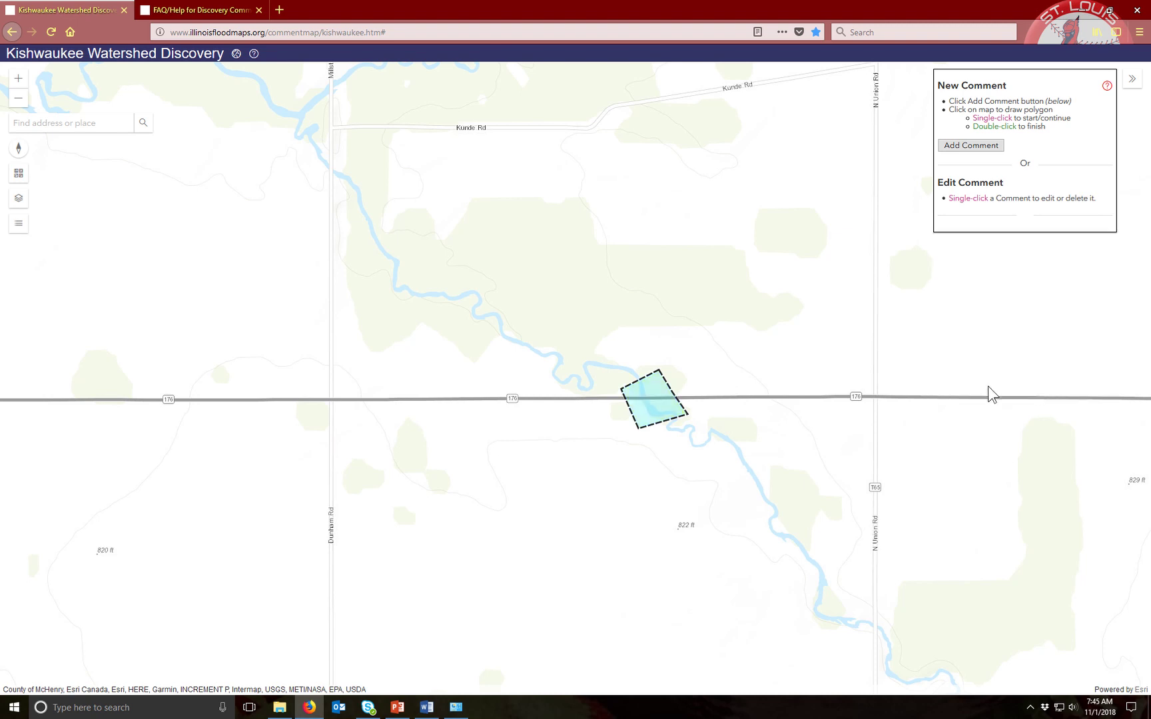
{"action": "left_click", "coordinate": [655, 395]}
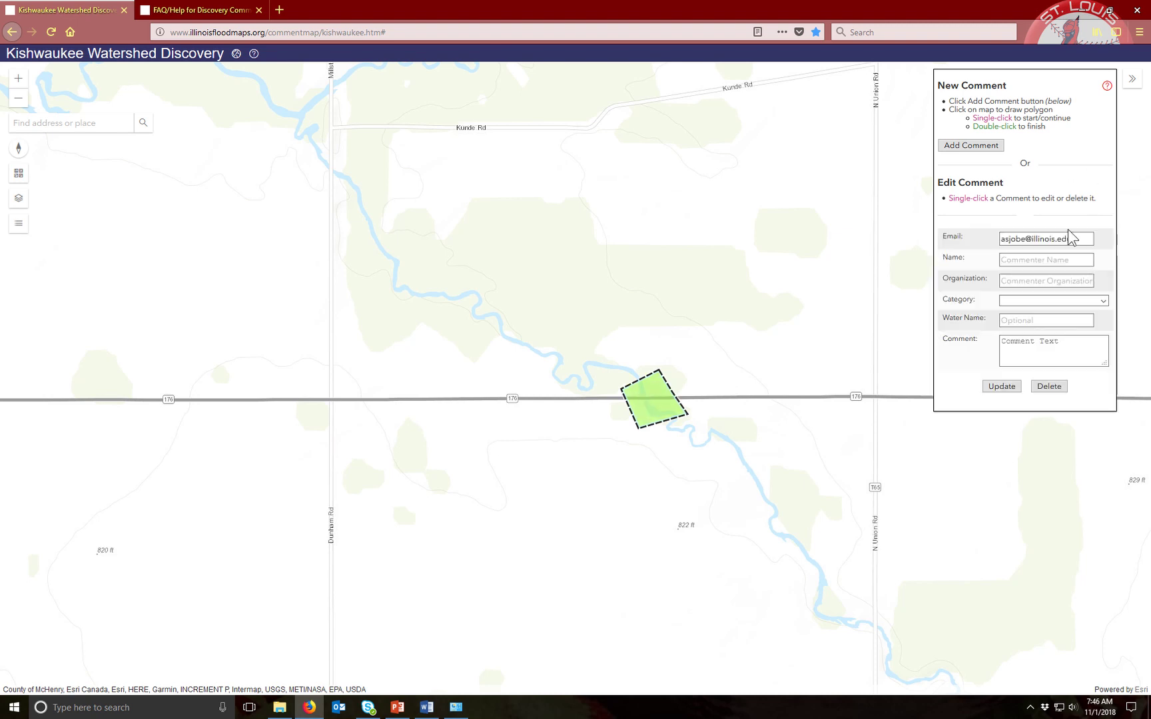
Update the square comment with the commenter's name and deselect it
{"action": "left_click", "coordinate": [1046, 261]}
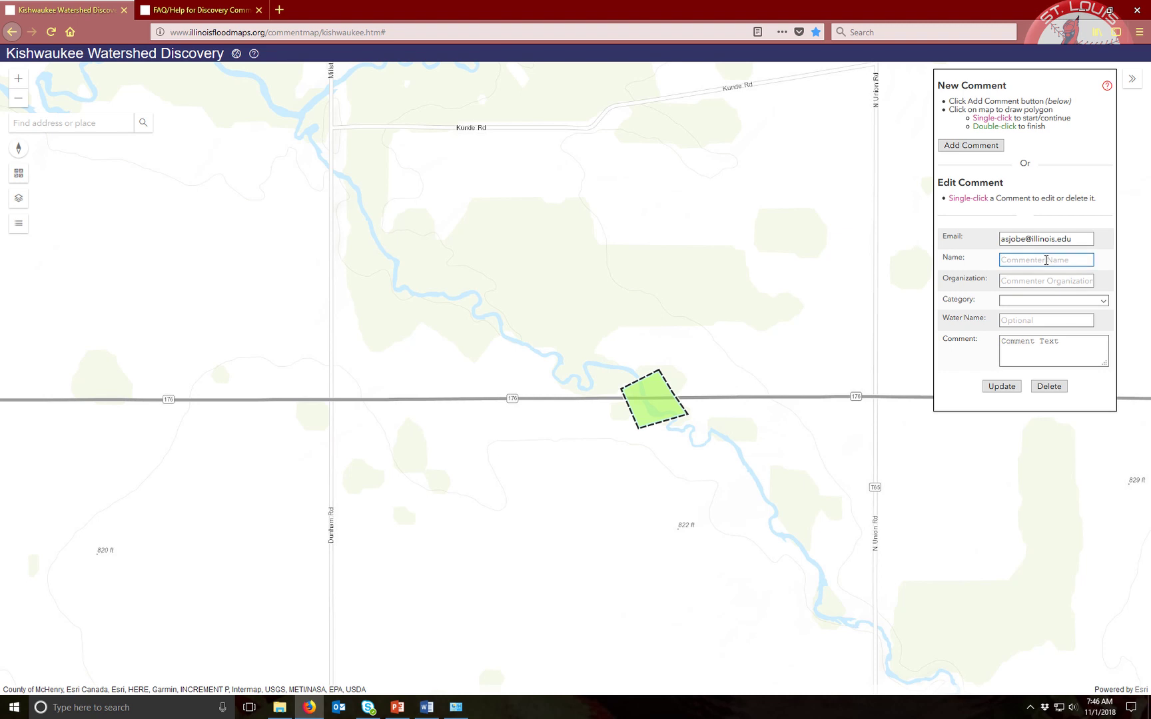
{"action": "type", "text": "Addison"}
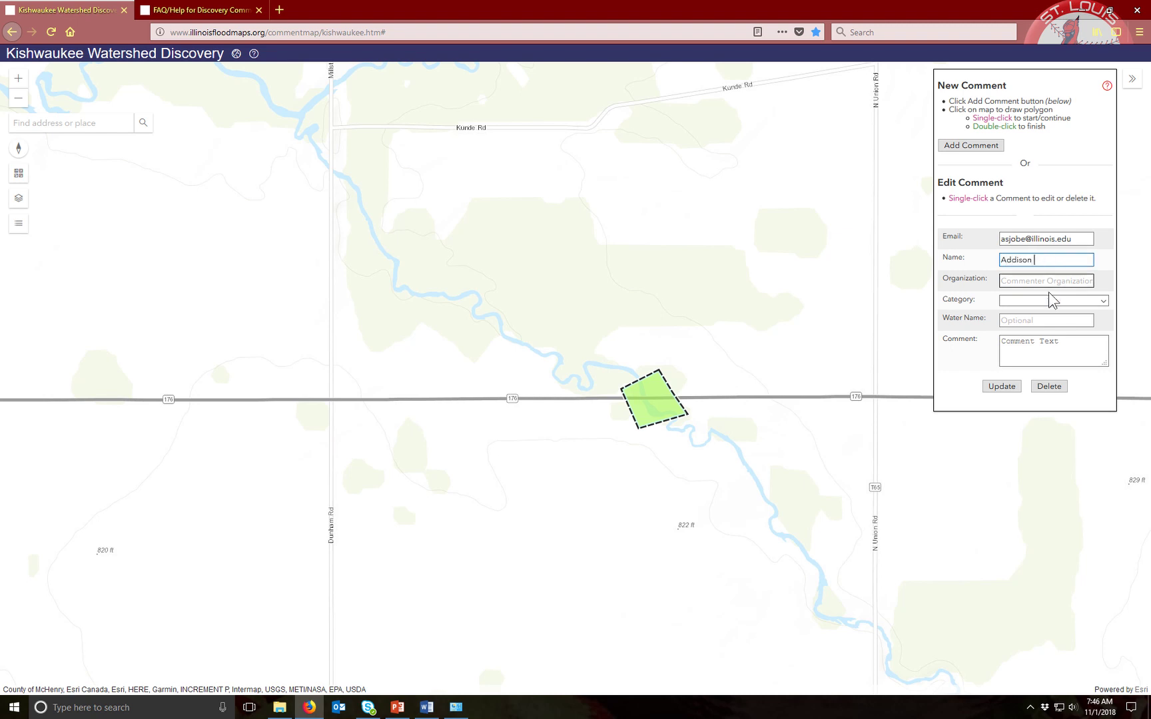
{"action": "left_click", "coordinate": [1011, 387]}
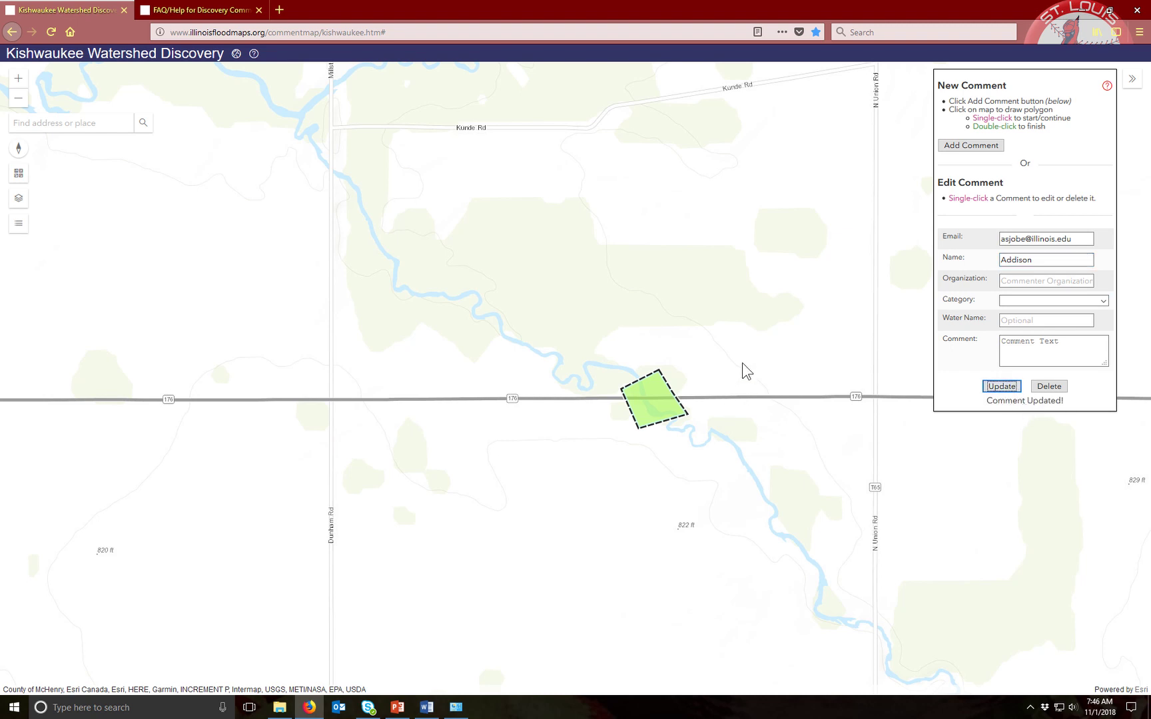
{"action": "left_click", "coordinate": [853, 358]}
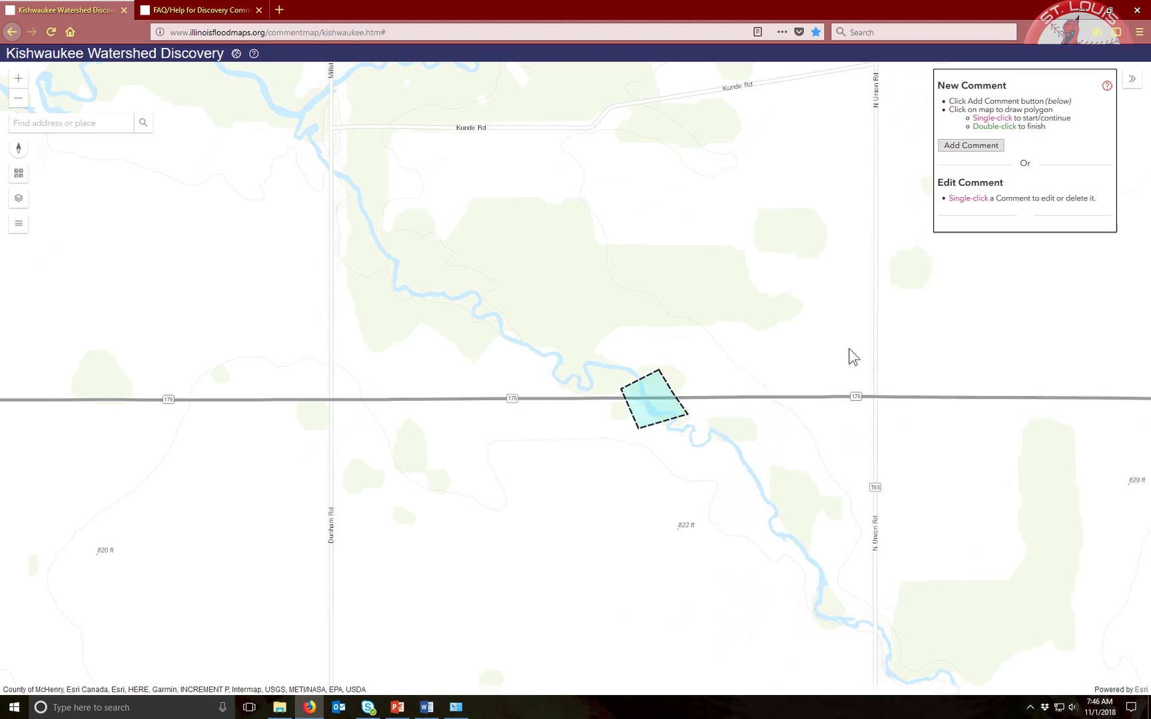
Select the square comment polygon and delete it, confirming with OK
{"action": "left_click", "coordinate": [654, 396]}
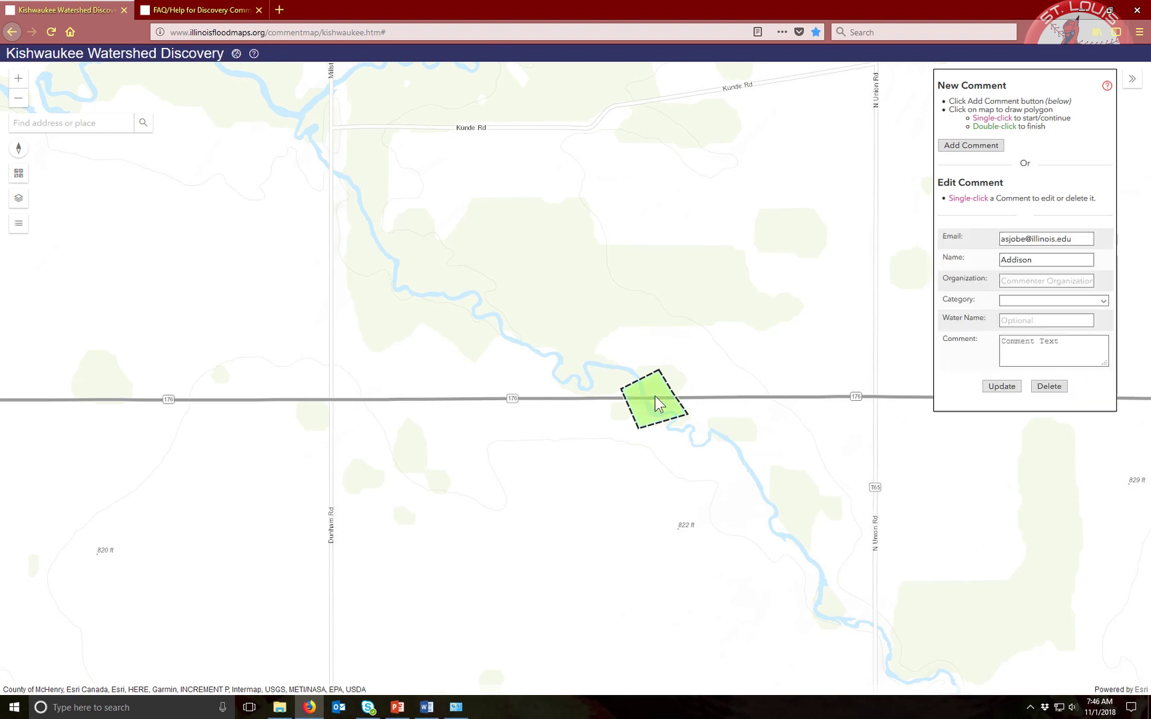
{"action": "left_click", "coordinate": [1047, 388]}
{"action": "left_click", "coordinate": [560, 300]}
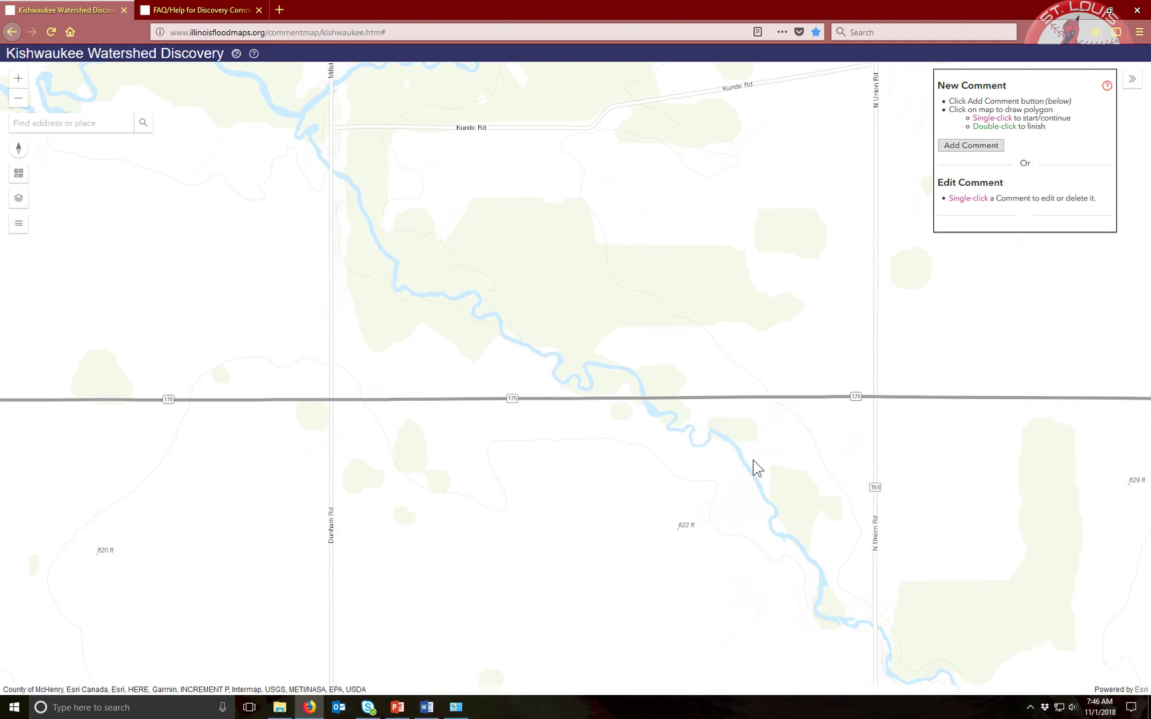
Zoom out and pan to show the watershed boundary from Rockford to Elgin
{"action": "scroll", "coordinate": [683, 455], "scroll_direction": "down", "scroll_amount": 4}
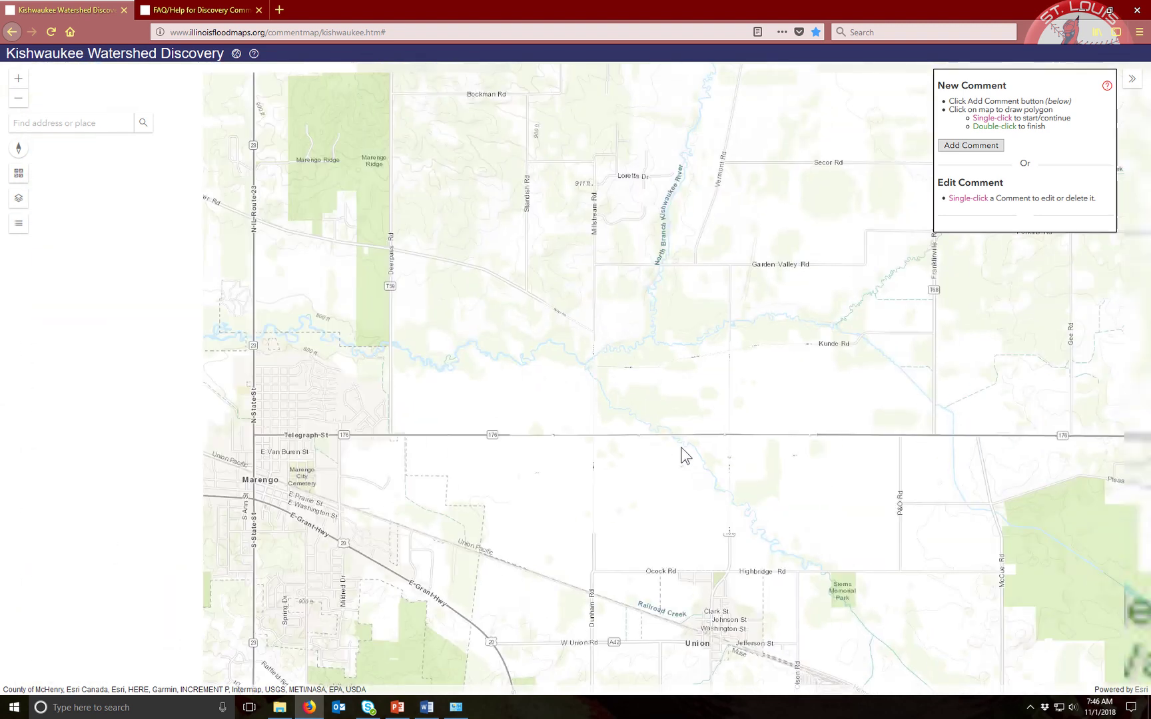
{"action": "scroll", "coordinate": [681, 453], "scroll_direction": "down", "scroll_amount": 2}
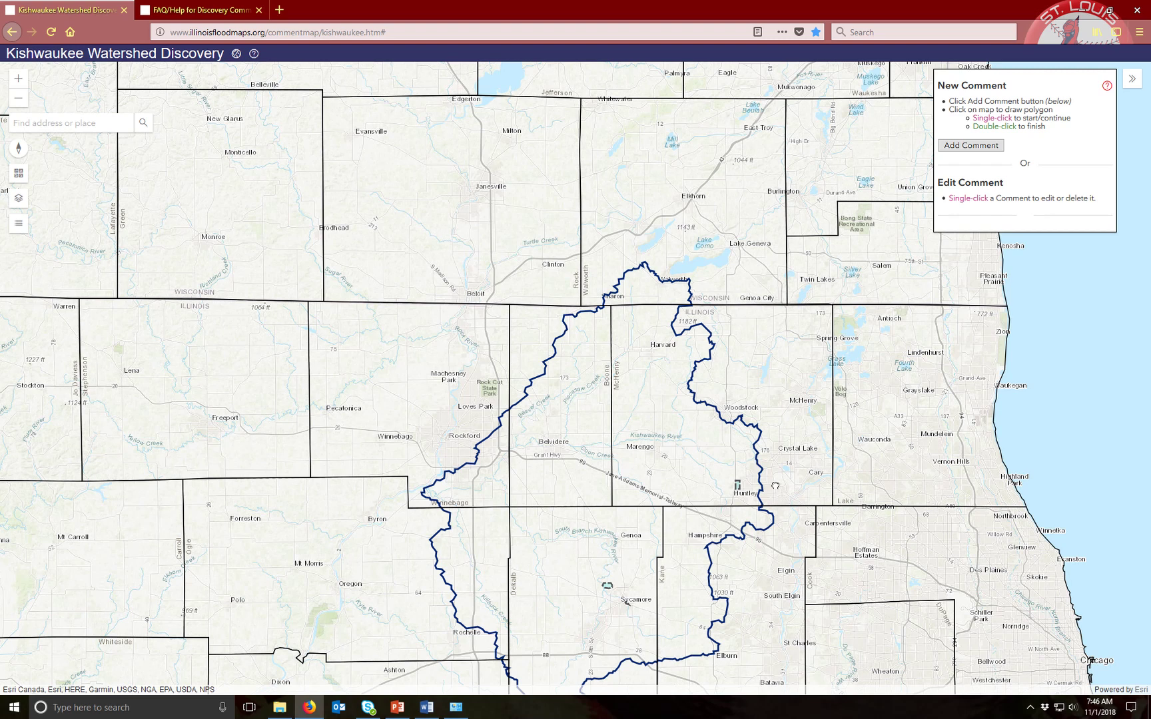
{"action": "left_click_drag", "start_coordinate": [663, 519], "coordinate": [622, 363]}
{"action": "scroll", "coordinate": [621, 363], "scroll_direction": "up", "scroll_amount": 1}
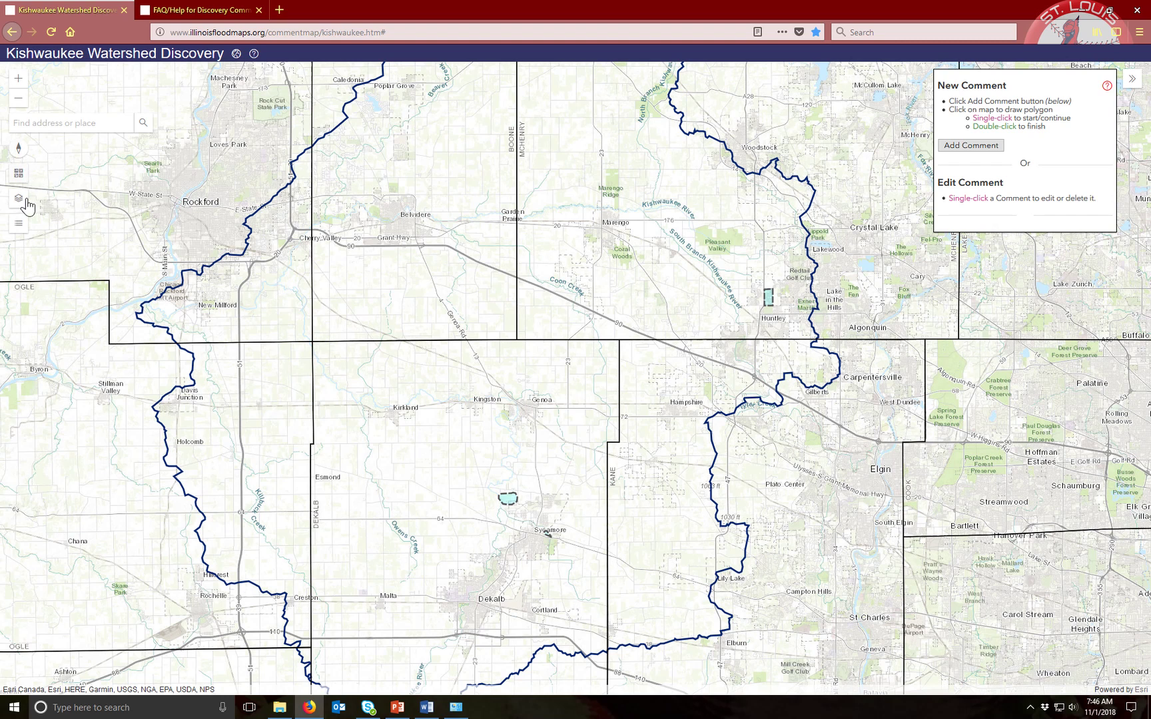
Try the Imagery and Streets basemaps, settle back on Imagery, and close the basemap gallery
{"action": "left_click", "coordinate": [18, 176]}
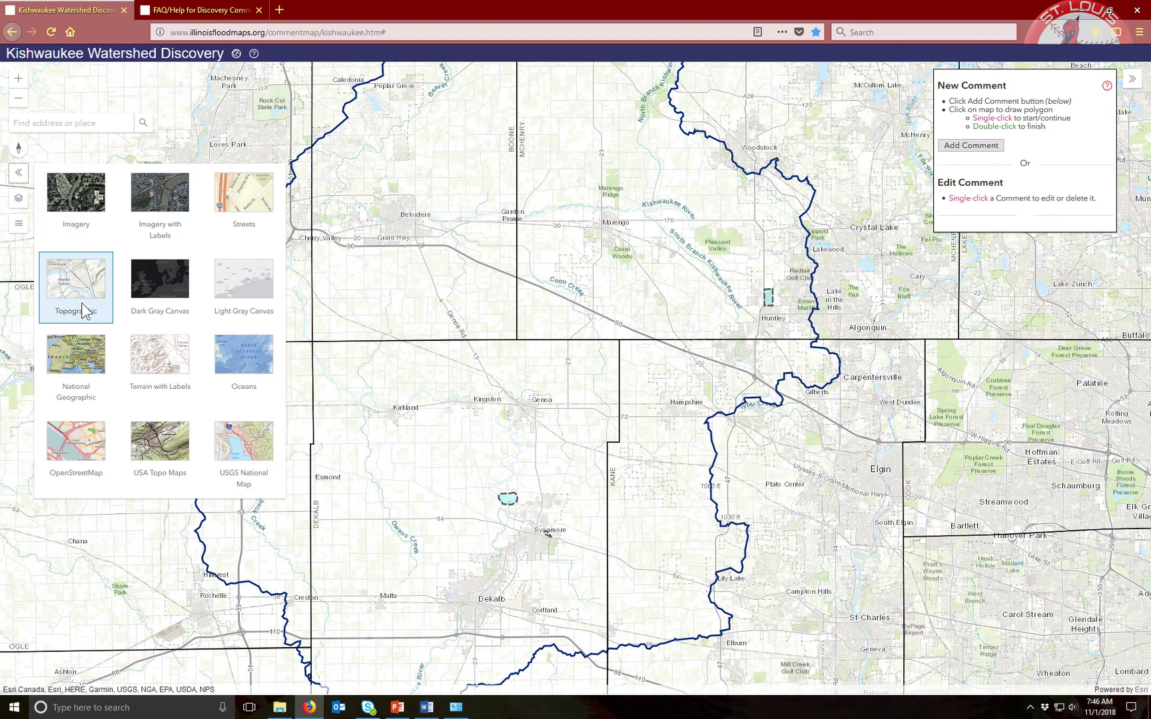
{"action": "left_click", "coordinate": [79, 204]}
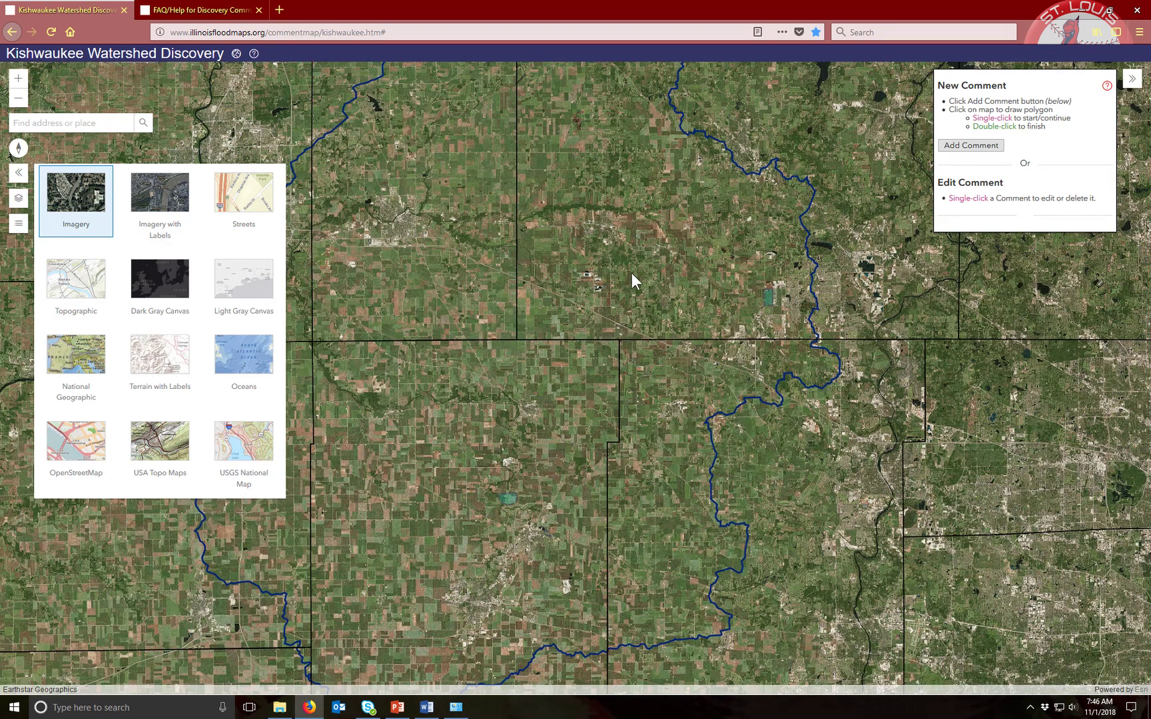
{"action": "scroll", "coordinate": [693, 329], "scroll_direction": "up", "scroll_amount": 2}
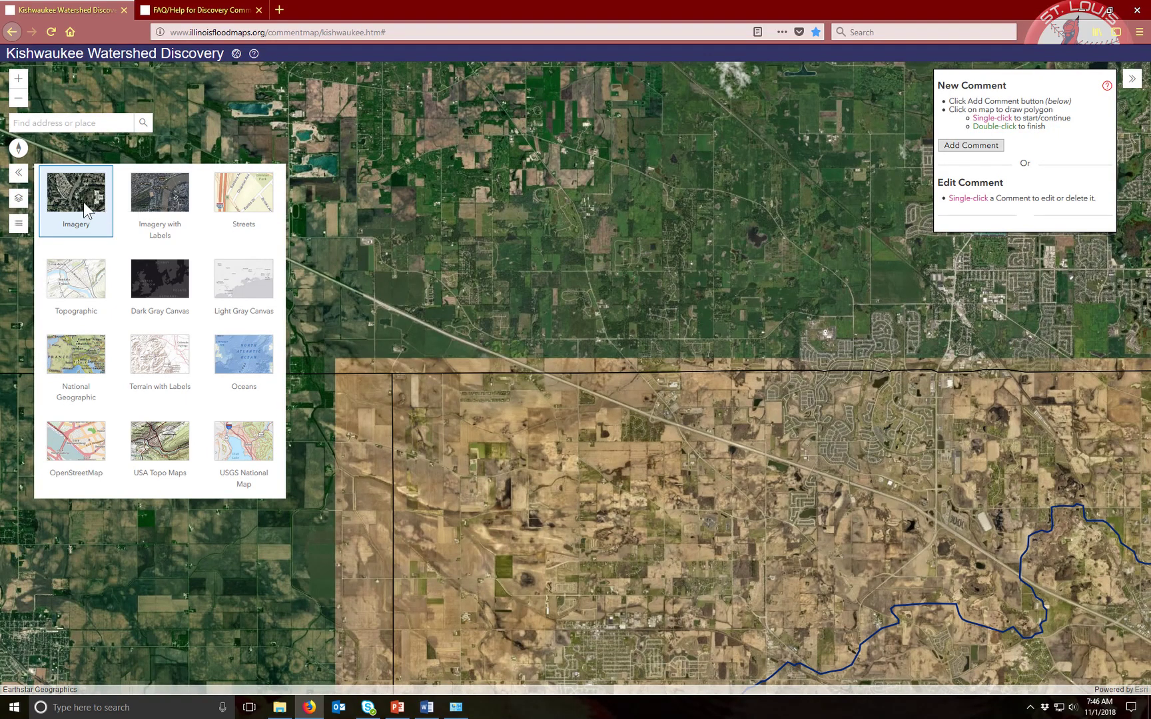
{"action": "left_click", "coordinate": [247, 194]}
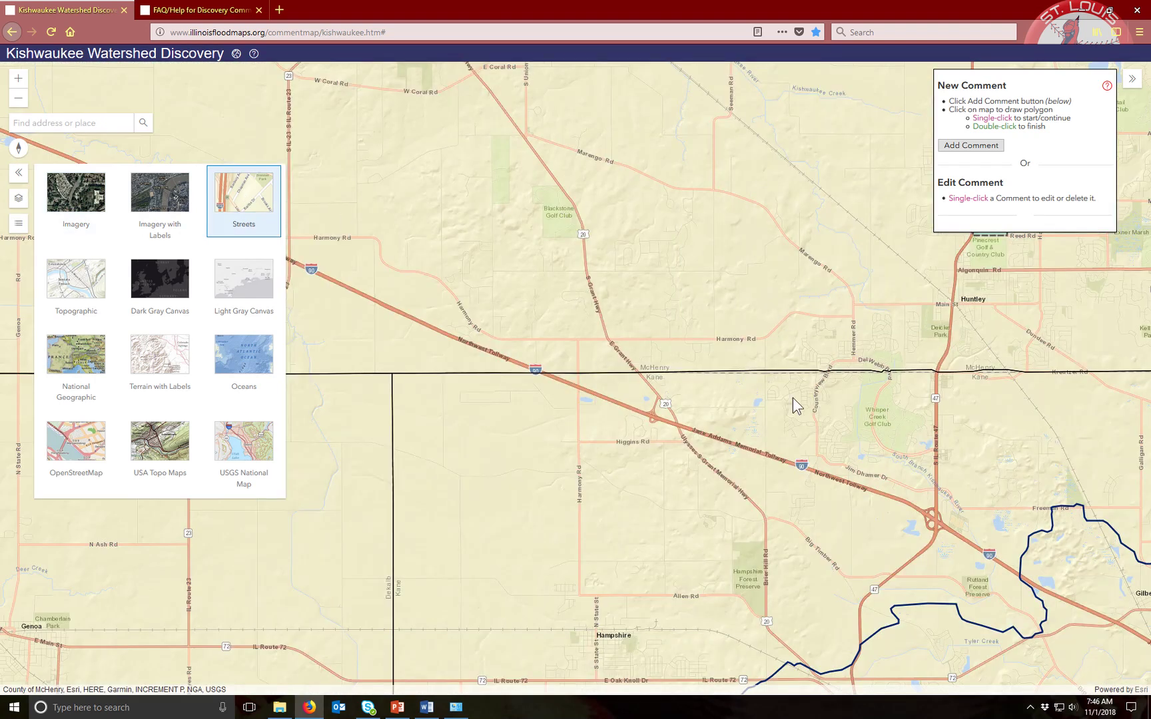
{"action": "scroll", "coordinate": [792, 400], "scroll_direction": "down", "scroll_amount": 2}
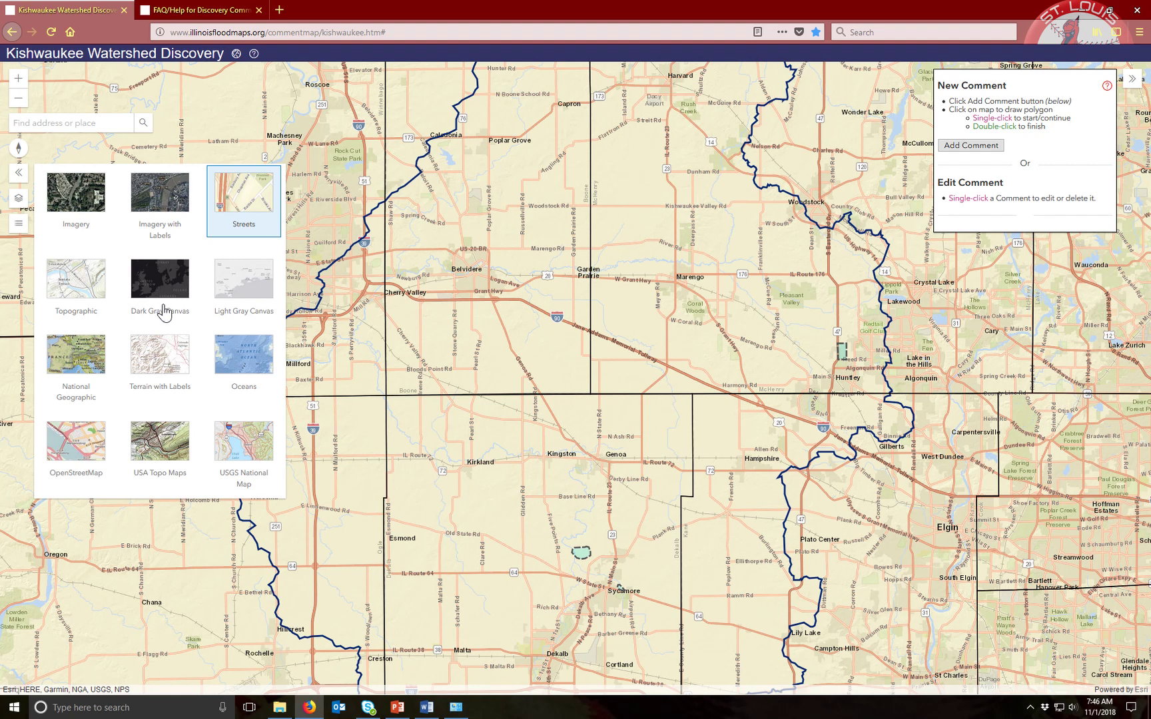
{"action": "left_click", "coordinate": [73, 212]}
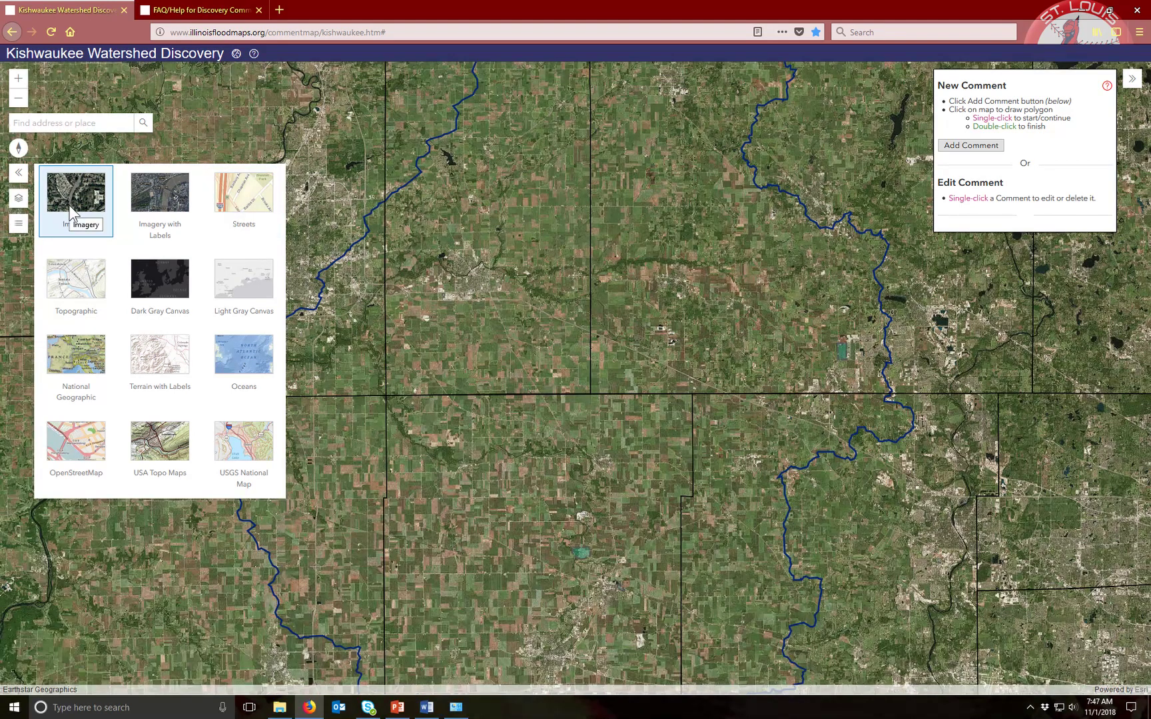
{"action": "left_click", "coordinate": [18, 175]}
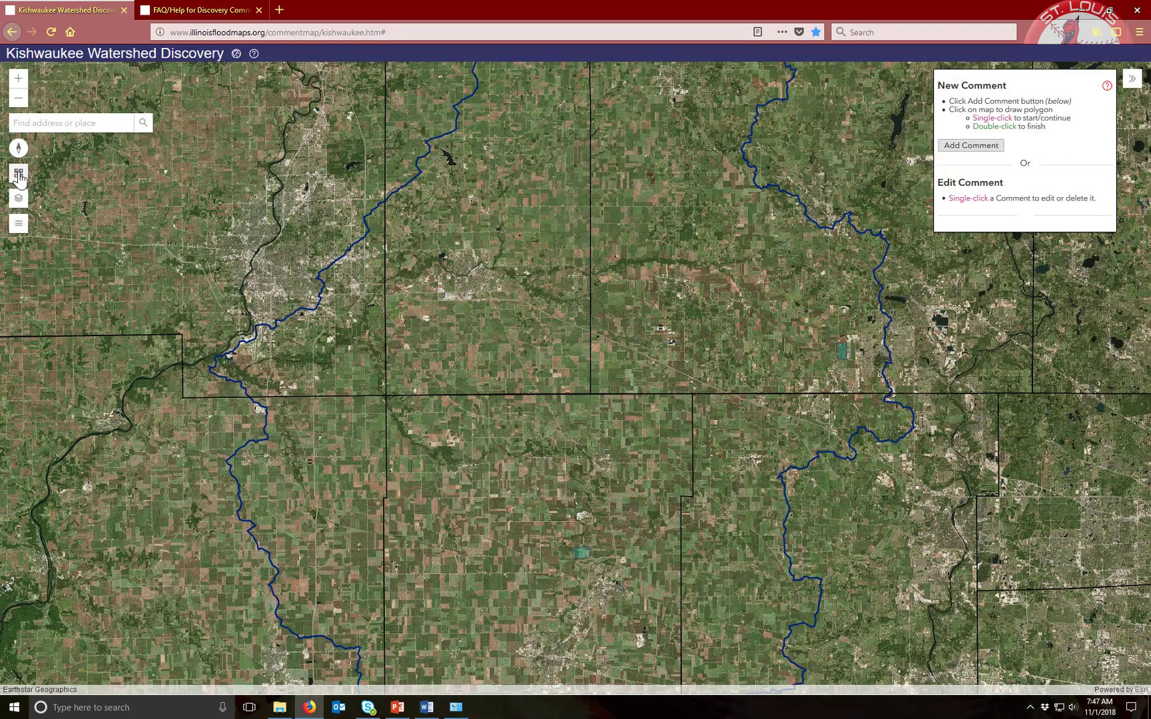
{"action": "left_click", "coordinate": [21, 203]}
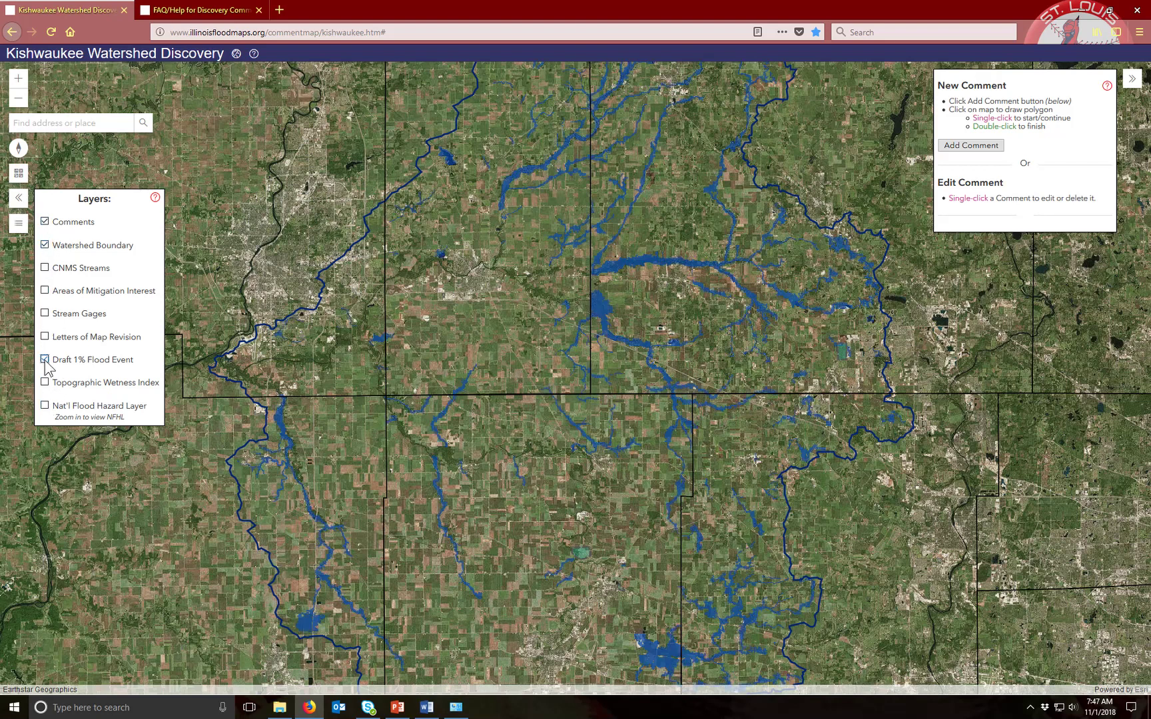
Turn off the Draft 1% Flood Event layer and turn on the Nat'l Flood Hazard Layer
{"action": "left_click", "coordinate": [45, 360]}
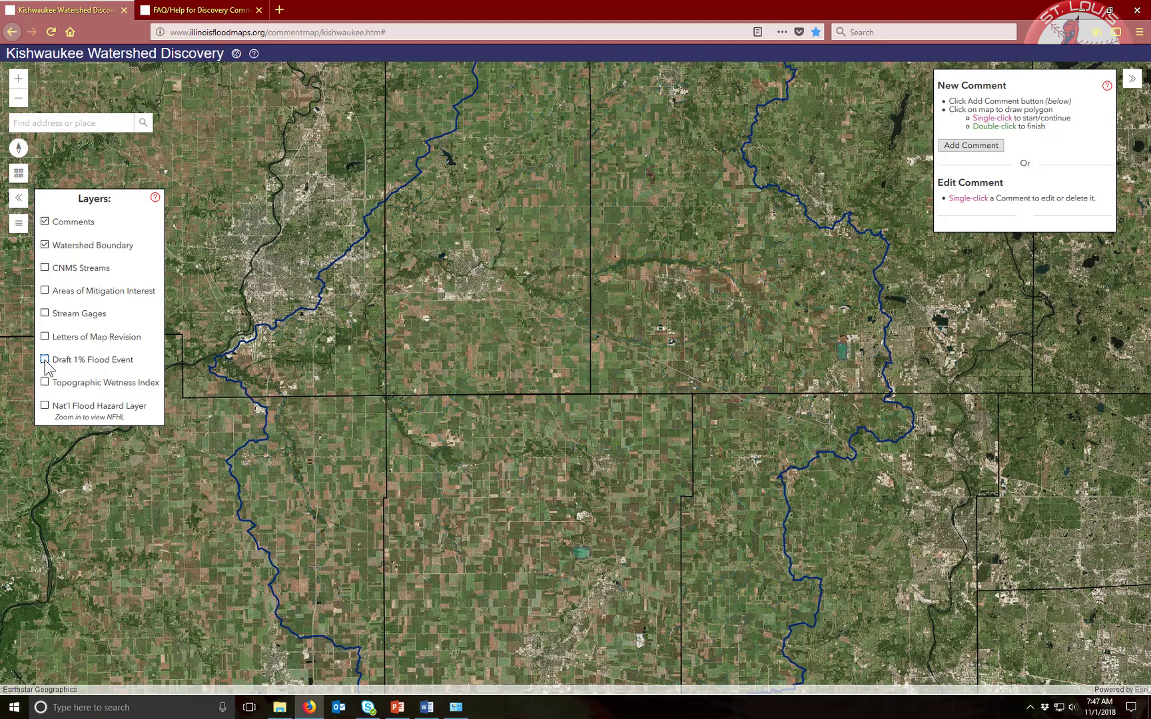
{"action": "left_click", "coordinate": [44, 406]}
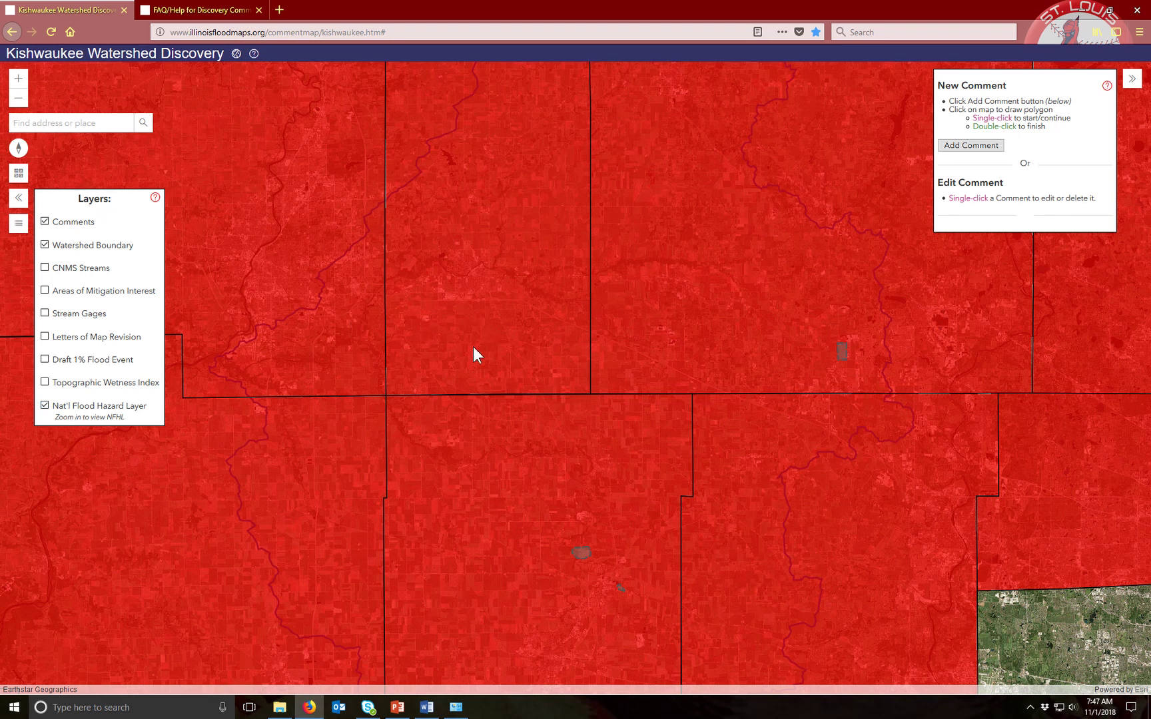
Zoom into the town and pan to the striped river and FIRM panel 17007C0113C
{"action": "scroll", "coordinate": [472, 346], "scroll_direction": "up", "scroll_amount": 4}
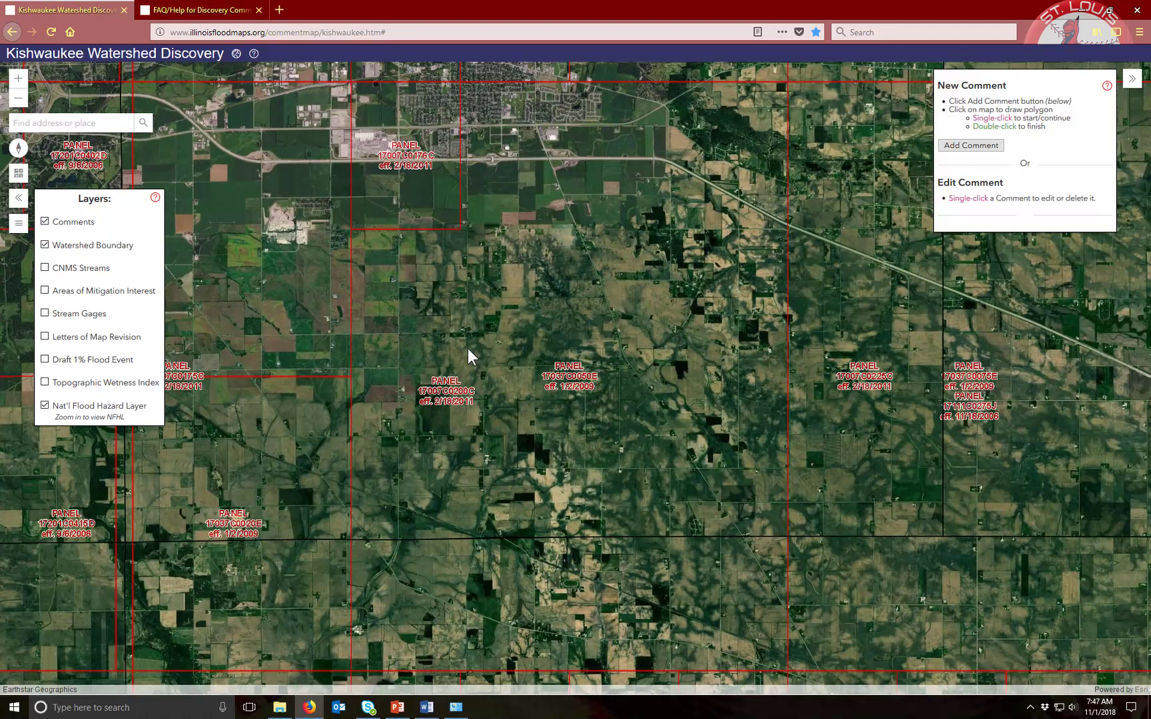
{"action": "left_click_drag", "start_coordinate": [563, 183], "coordinate": [551, 360]}
{"action": "scroll", "coordinate": [359, 371], "scroll_direction": "down", "scroll_amount": 1}
{"action": "scroll", "coordinate": [510, 414], "scroll_direction": "up", "scroll_amount": 1}
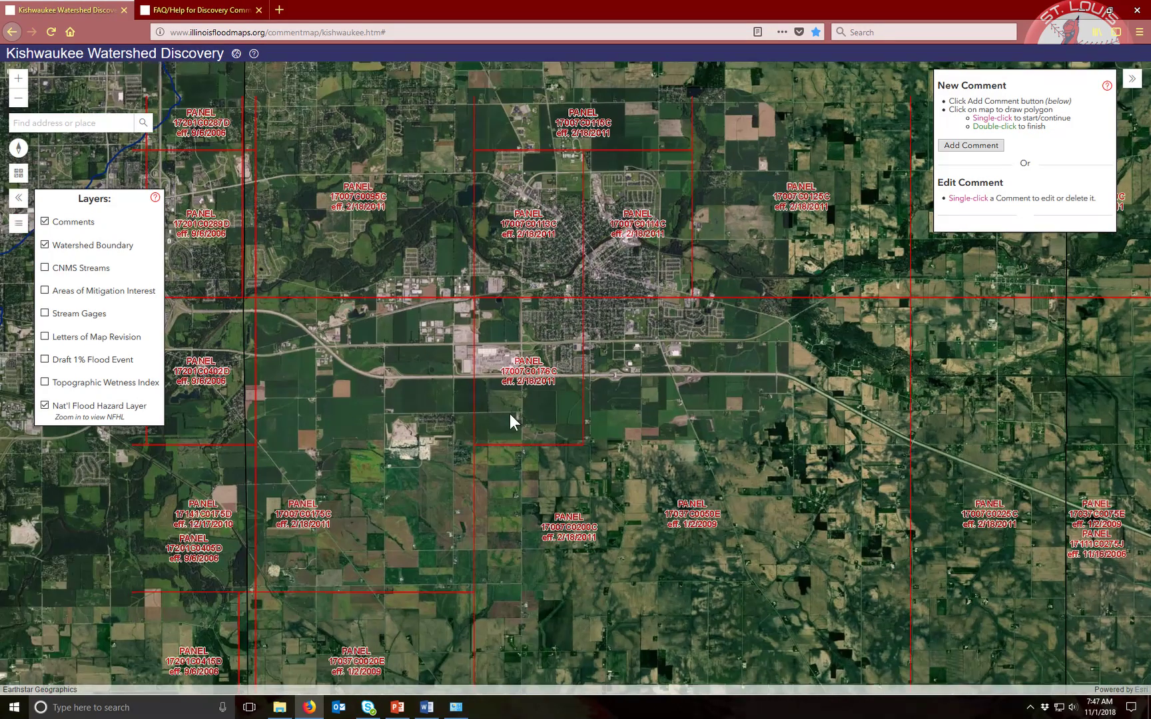
{"action": "scroll", "coordinate": [517, 374], "scroll_direction": "up", "scroll_amount": 1}
{"action": "scroll", "coordinate": [547, 313], "scroll_direction": "up", "scroll_amount": 1}
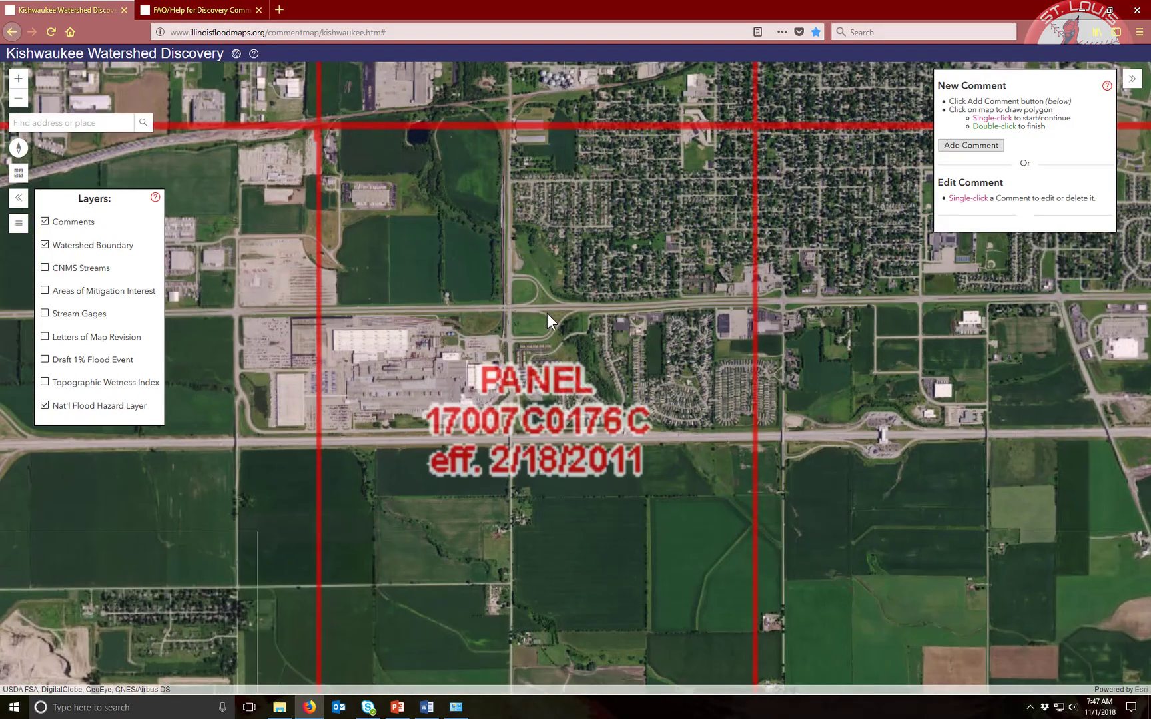
{"action": "left_click_drag", "start_coordinate": [471, 226], "coordinate": [499, 356]}
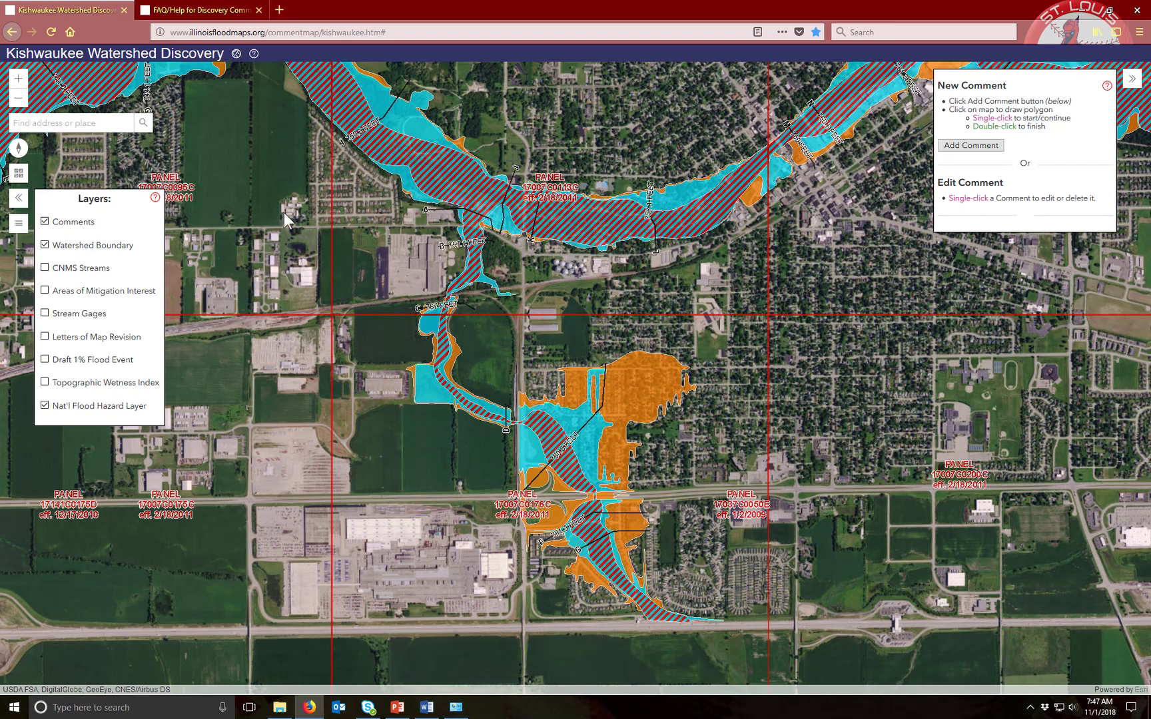
Review the legend entries for the flood hazard and Draft 1% Flood Event layers
{"action": "left_click", "coordinate": [19, 226]}
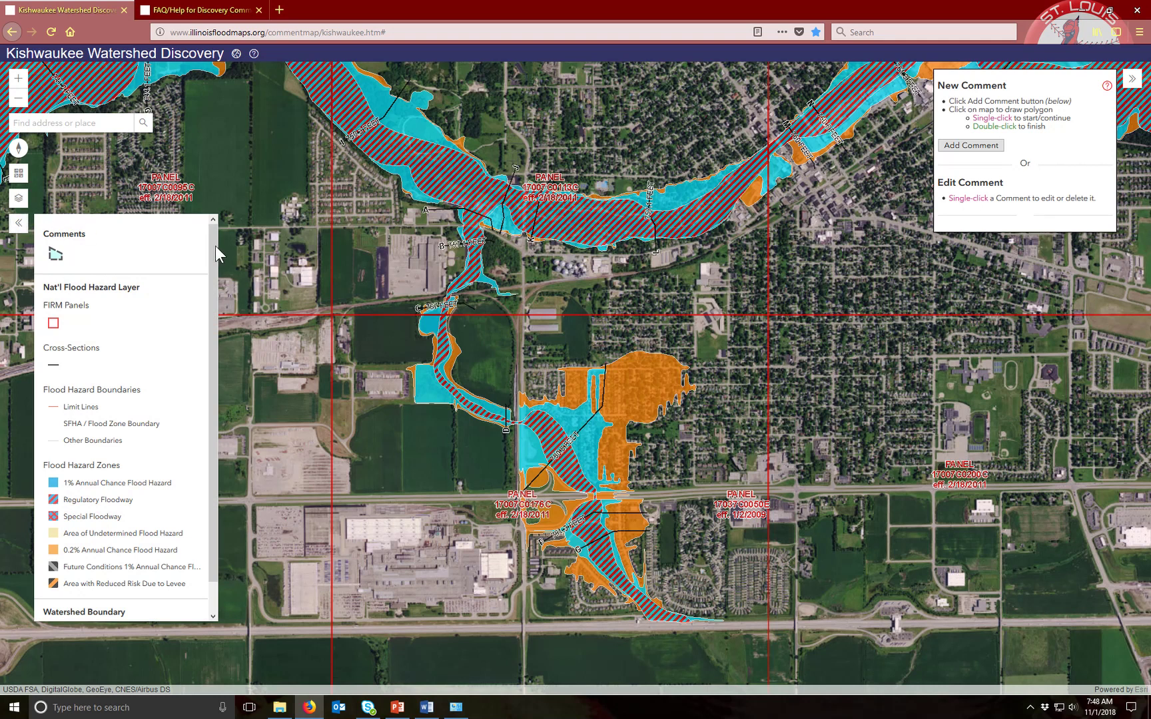
{"action": "scroll", "coordinate": [212, 271], "scroll_direction": "down", "scroll_amount": 1}
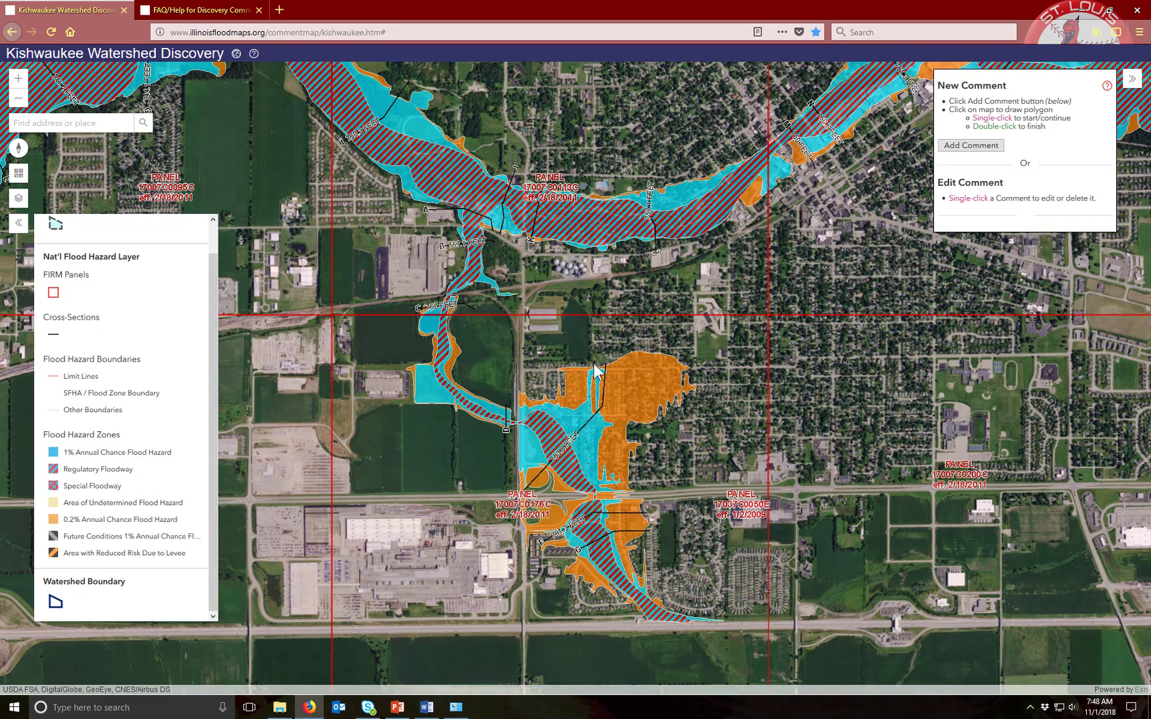
{"action": "left_click", "coordinate": [18, 197]}
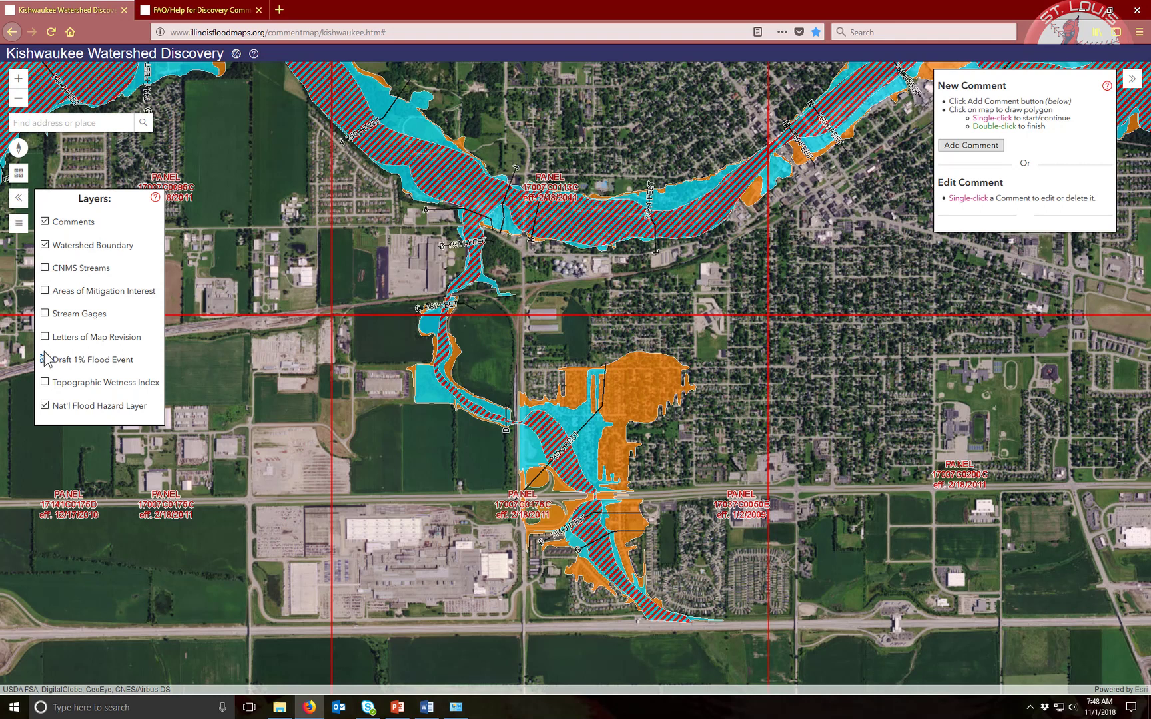
{"action": "left_click", "coordinate": [19, 223]}
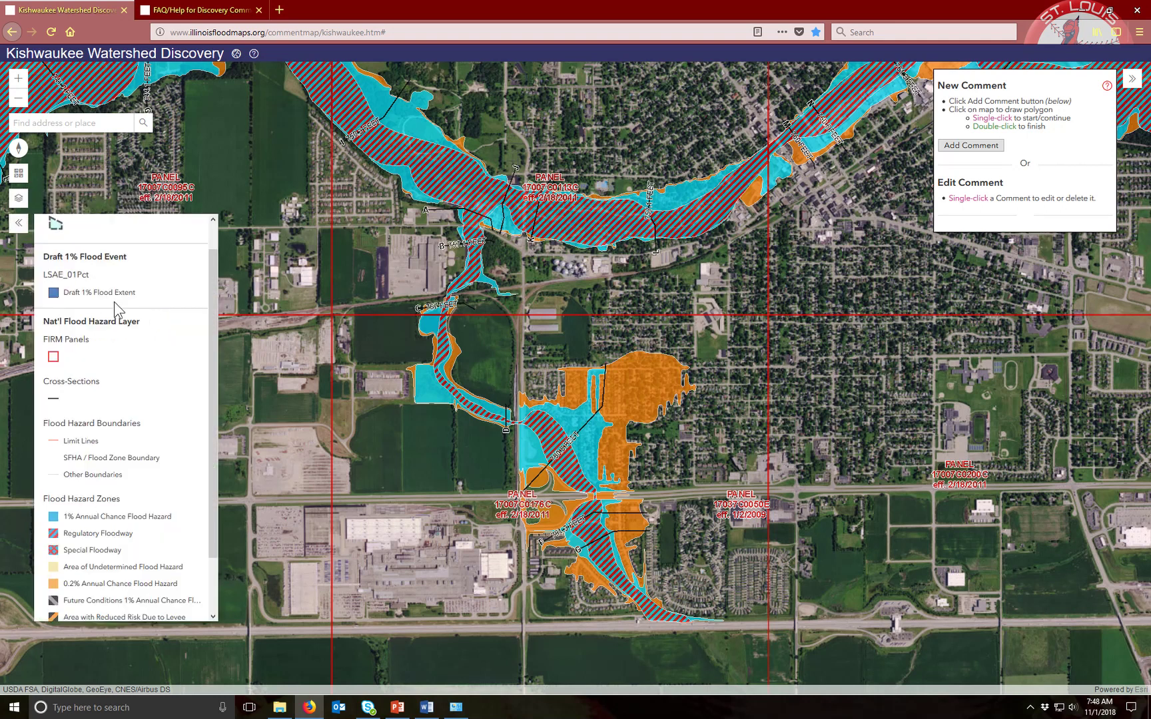
{"action": "scroll", "coordinate": [89, 297], "scroll_direction": "up", "scroll_amount": 1}
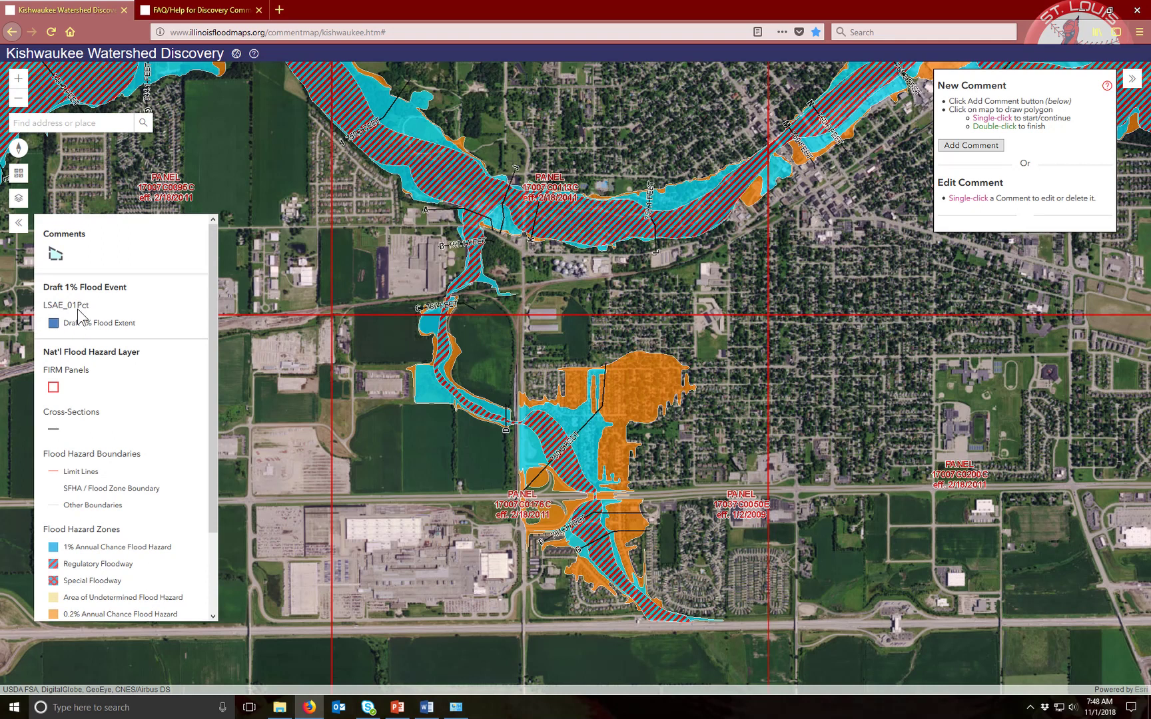
Switch off Draft 1% Flood Event and Nat'l Flood Hazard Layer, then view the remaining legend
{"action": "left_click", "coordinate": [21, 200]}
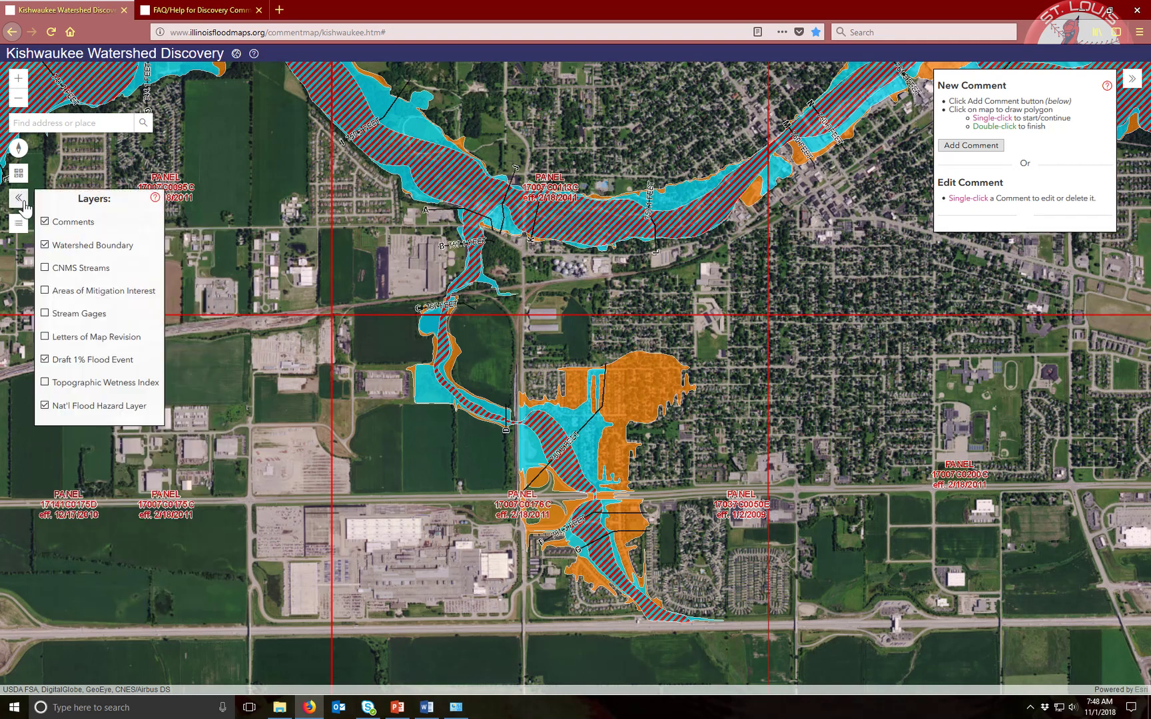
{"action": "left_click", "coordinate": [44, 360]}
{"action": "left_click", "coordinate": [45, 405]}
{"action": "left_click", "coordinate": [19, 224]}
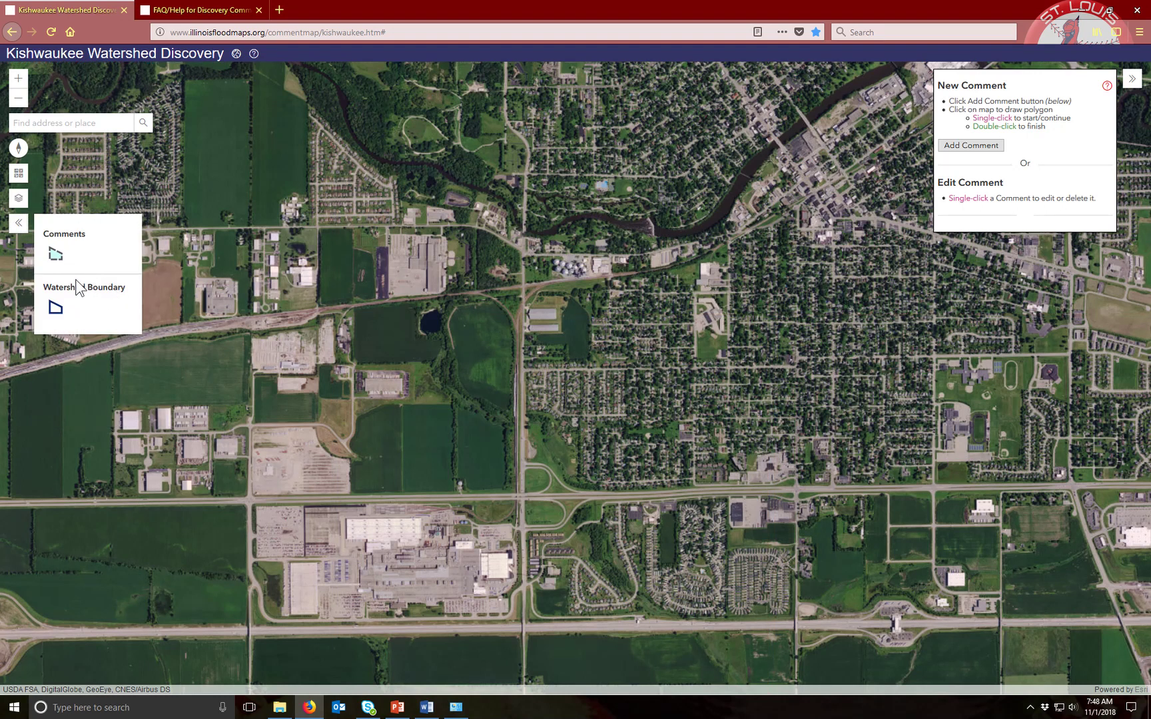
Open the data-layer FAQ help from the Layers panel, skim it, and return to the map tab
{"action": "left_click", "coordinate": [18, 201]}
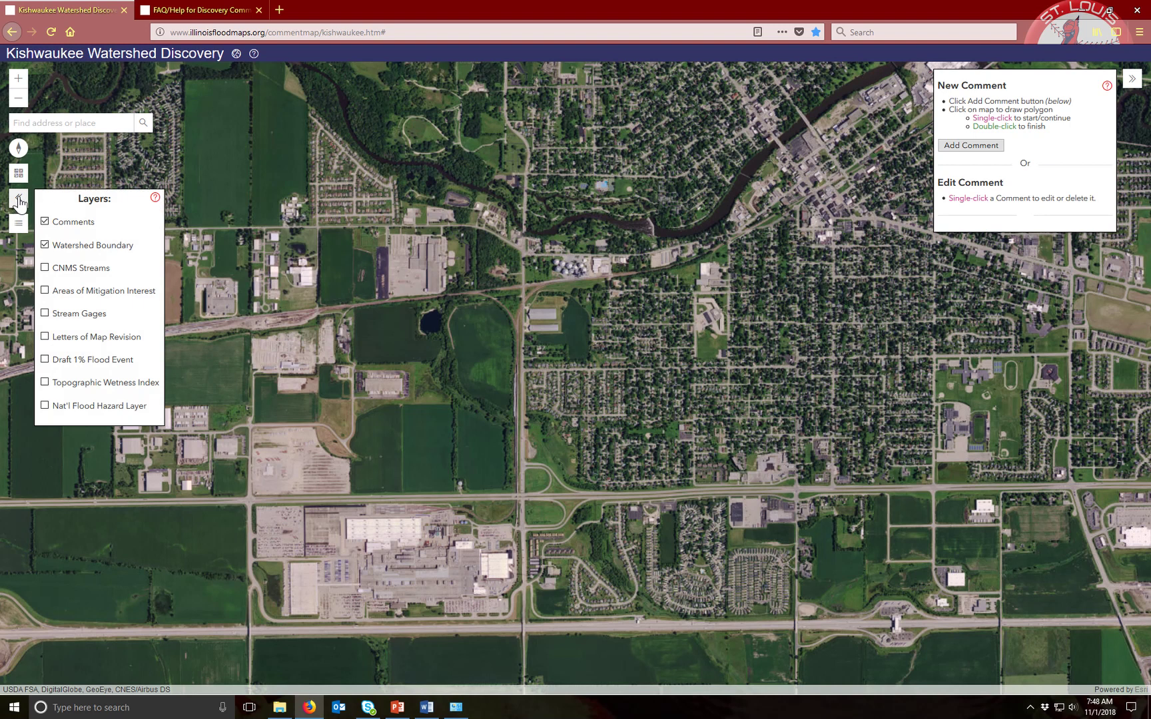
{"action": "left_click", "coordinate": [155, 199]}
{"action": "scroll", "coordinate": [395, 217], "scroll_direction": "down", "scroll_amount": 4}
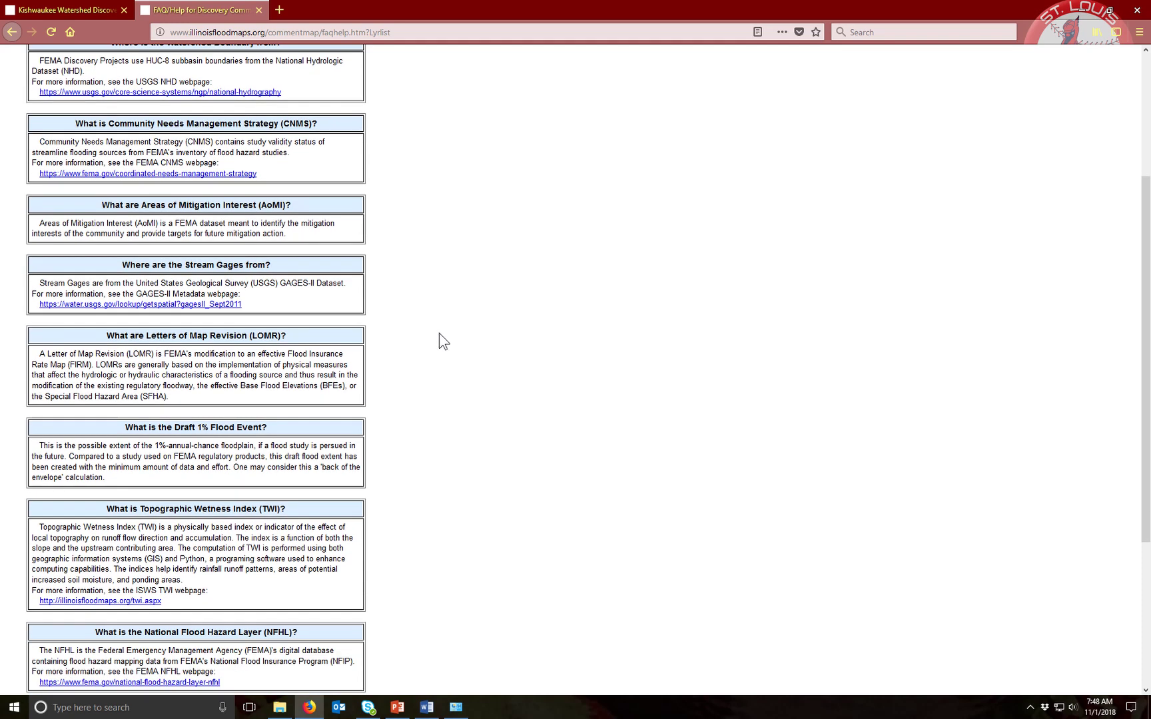
{"action": "scroll", "coordinate": [439, 333], "scroll_direction": "up", "scroll_amount": 5}
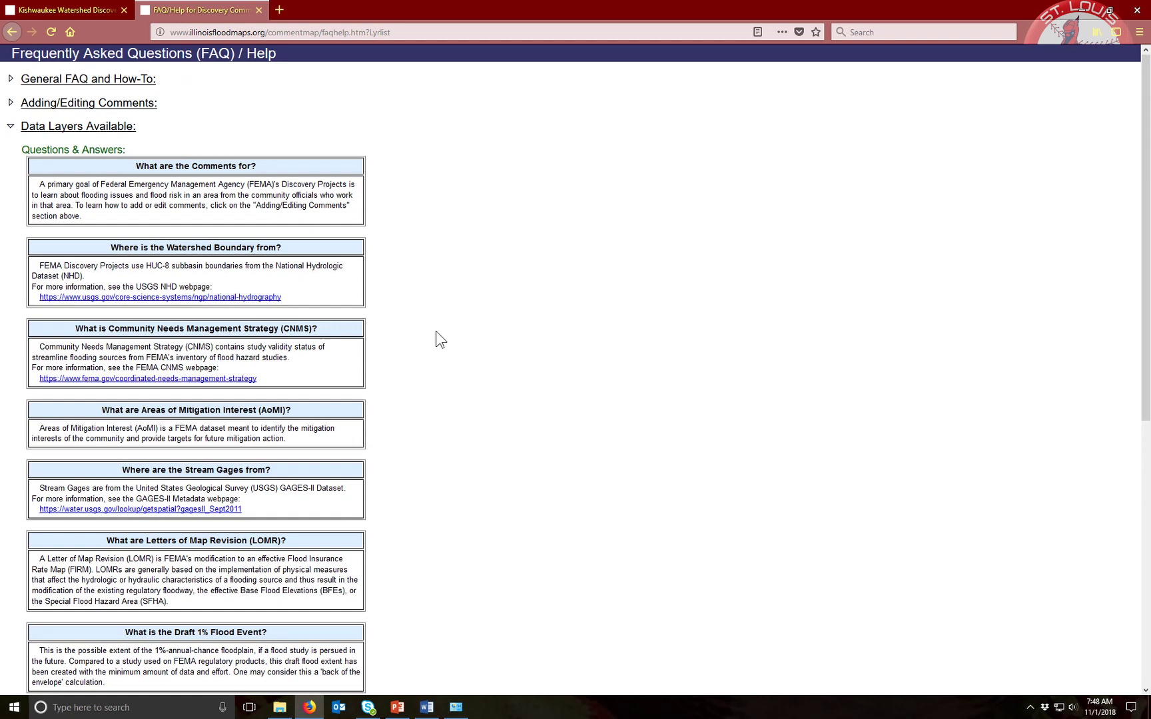
{"action": "left_click", "coordinate": [62, 11]}
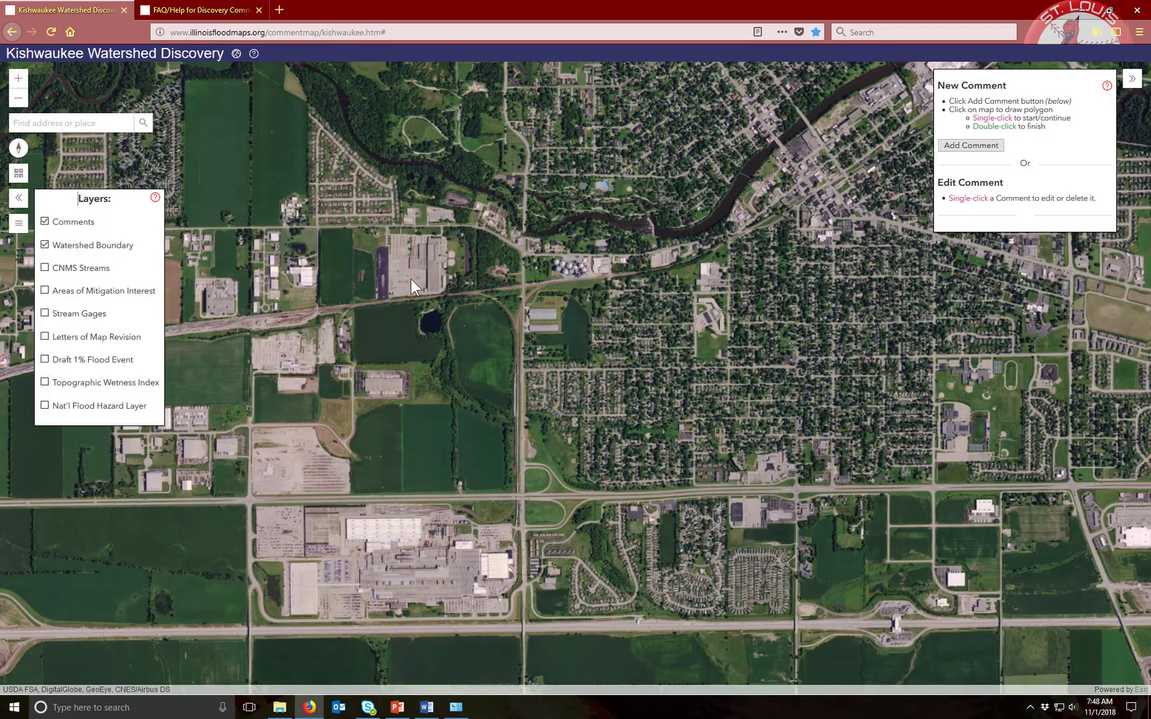
Zoom out to the watershed, rotate the map, and reset it north-up with the compass
{"action": "scroll", "coordinate": [453, 299], "scroll_direction": "down", "scroll_amount": 4}
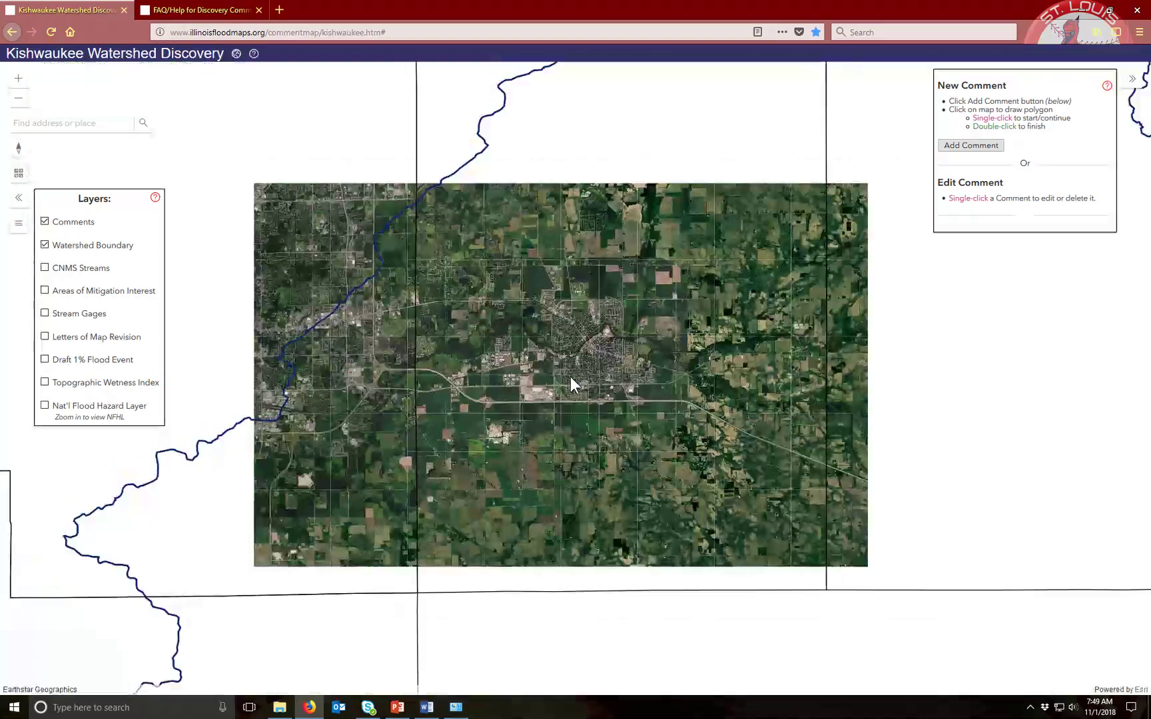
{"action": "scroll", "coordinate": [572, 377], "scroll_direction": "down", "scroll_amount": 2}
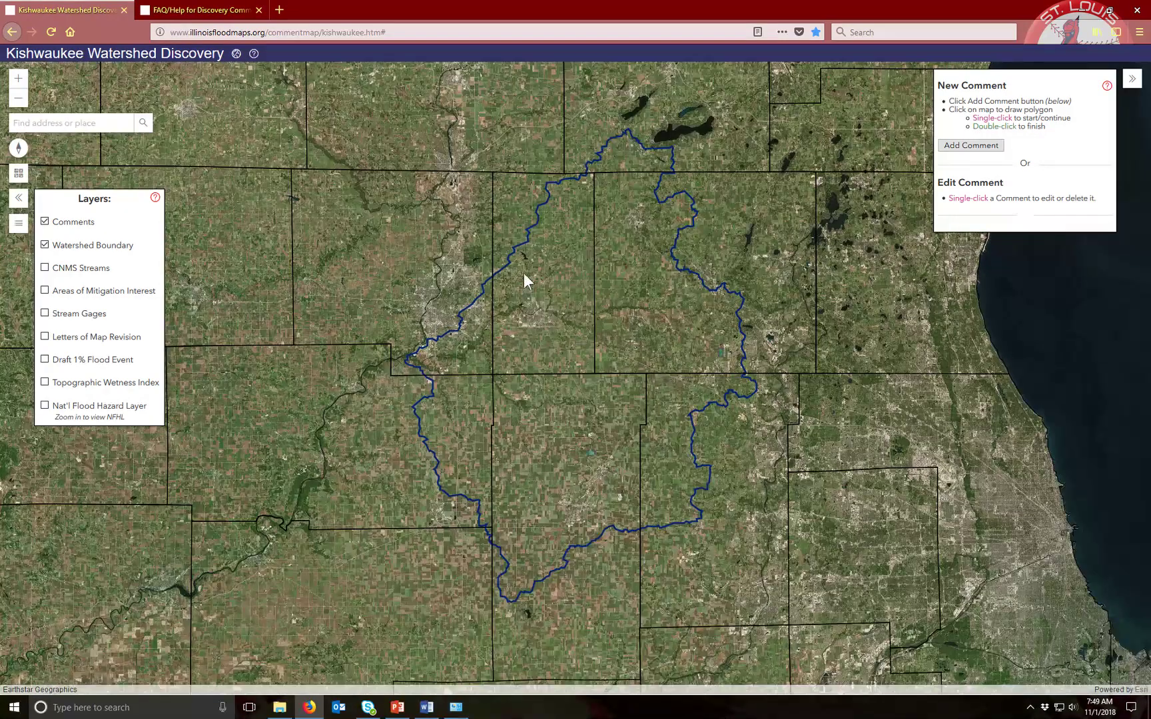
{"action": "left_click_drag", "start_coordinate": [662, 299], "coordinate": [766, 296]}
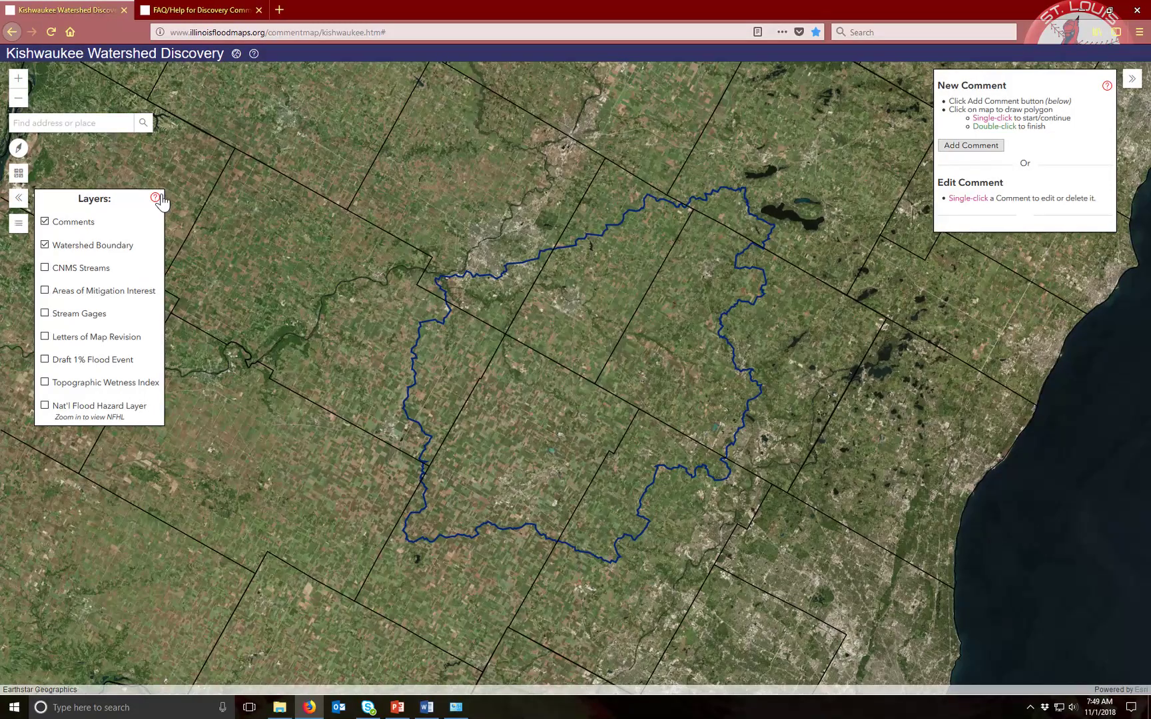
{"action": "left_click", "coordinate": [20, 149]}
{"action": "left_click", "coordinate": [20, 149]}
{"action": "left_click", "coordinate": [19, 150]}
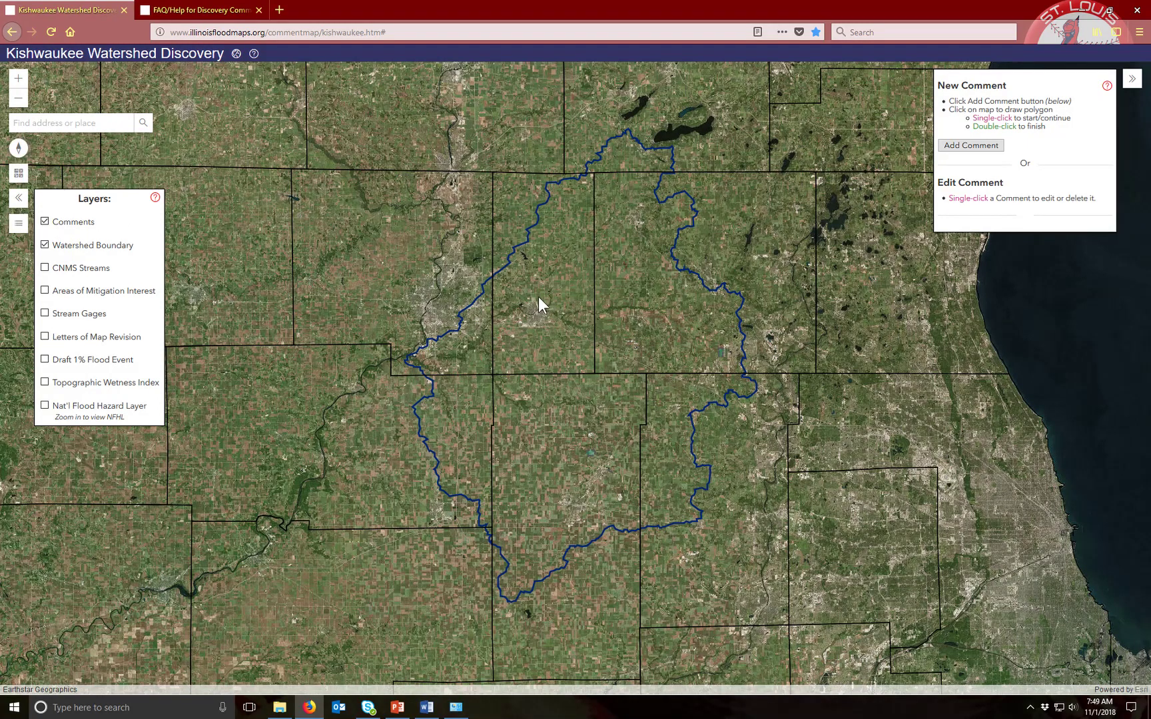
{"action": "scroll", "coordinate": [544, 309], "scroll_direction": "up", "scroll_amount": 4}
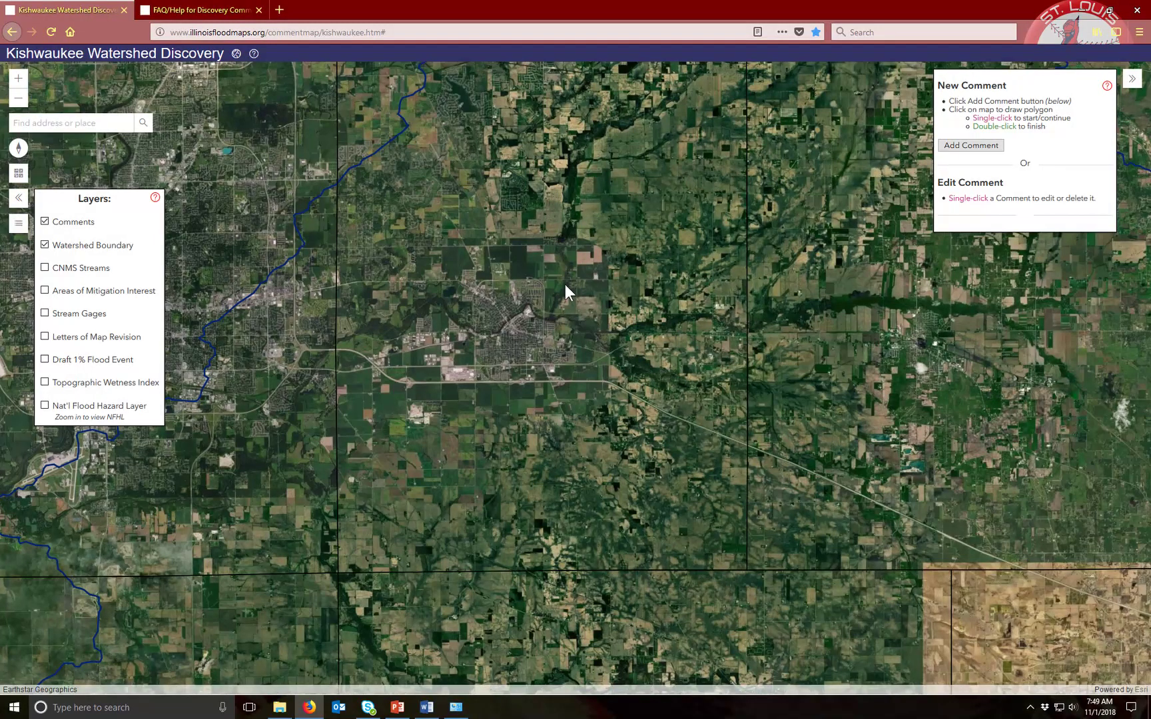
{"action": "scroll", "coordinate": [565, 285], "scroll_direction": "down", "scroll_amount": 1}
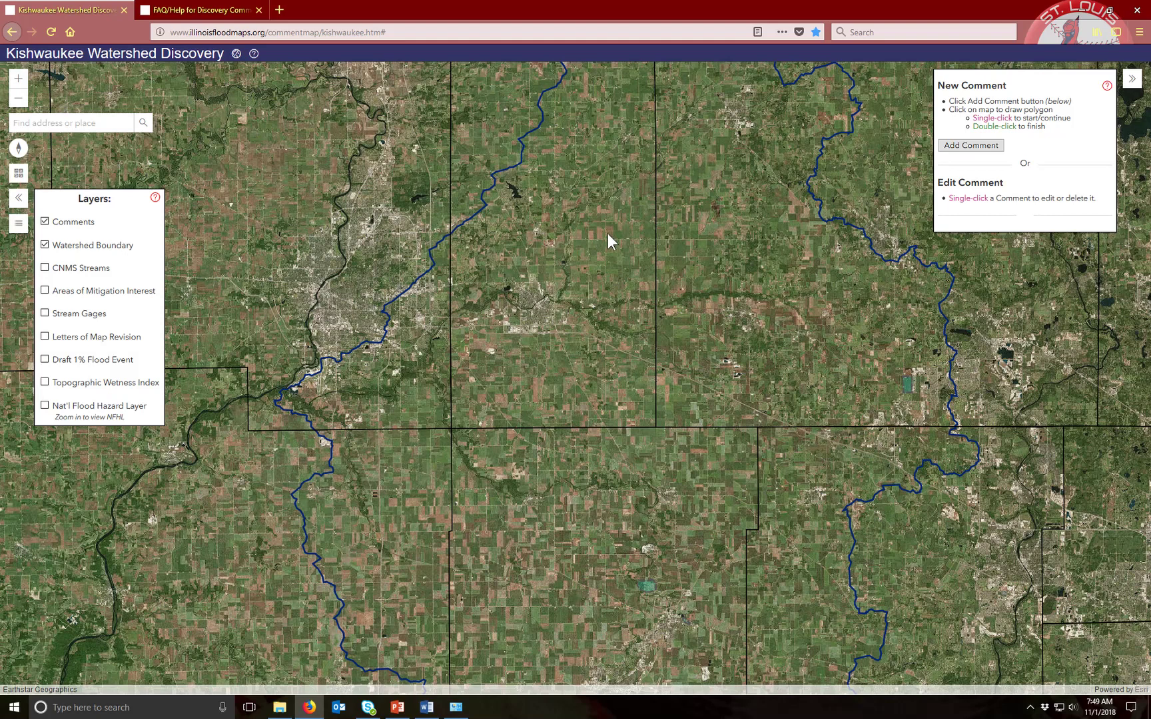
Box-zoom onto the riverside town, pan with arrow keys, and frame it with surrounding fields
{"action": "left_click_drag", "start_coordinate": [614, 237], "coordinate": [447, 359]}
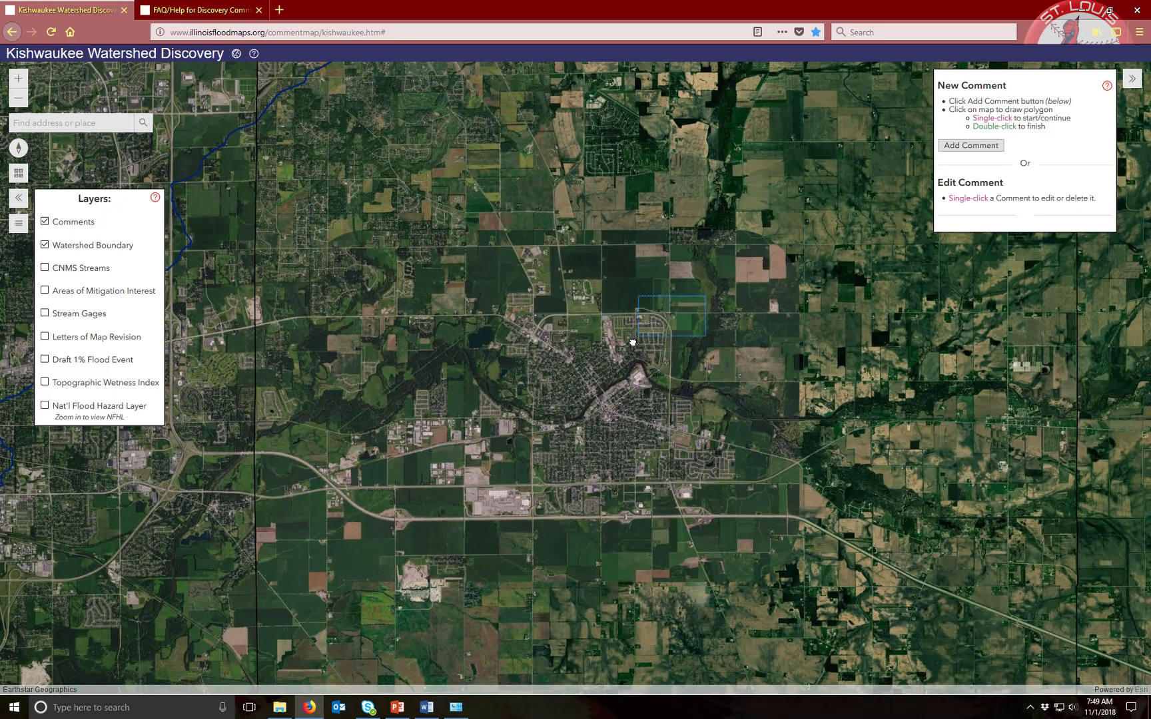
{"action": "scroll", "coordinate": [600, 371], "scroll_direction": "up", "scroll_amount": 3}
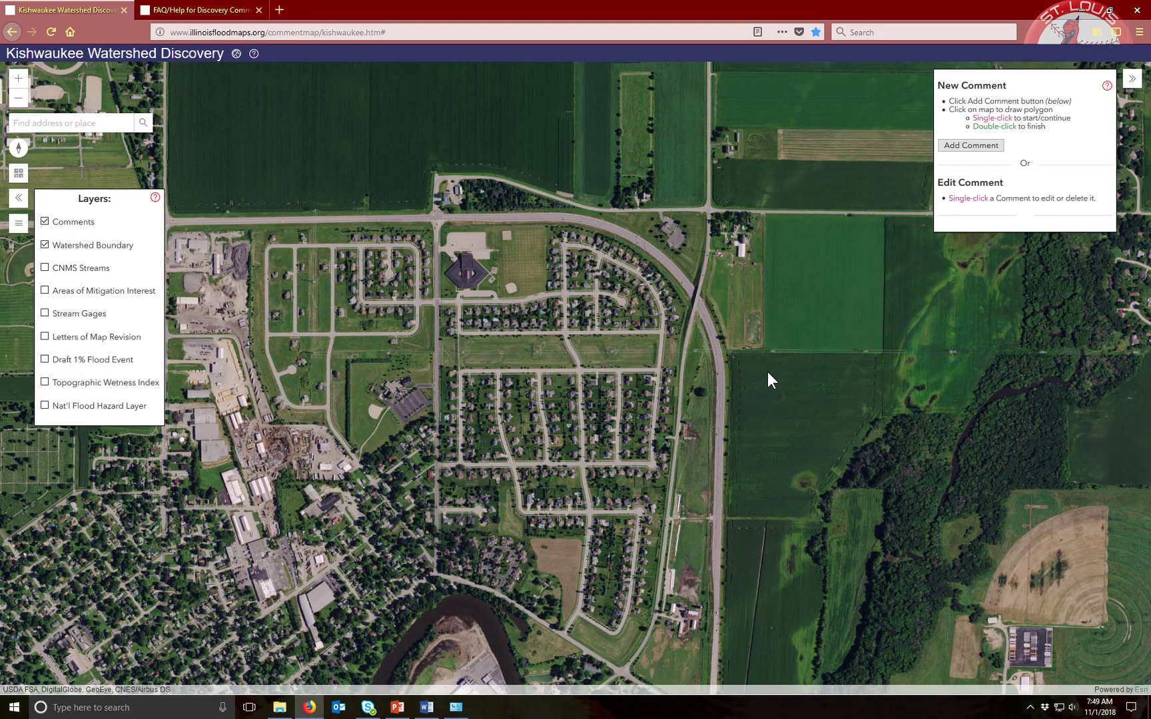
{"action": "key", "text": "Up"}
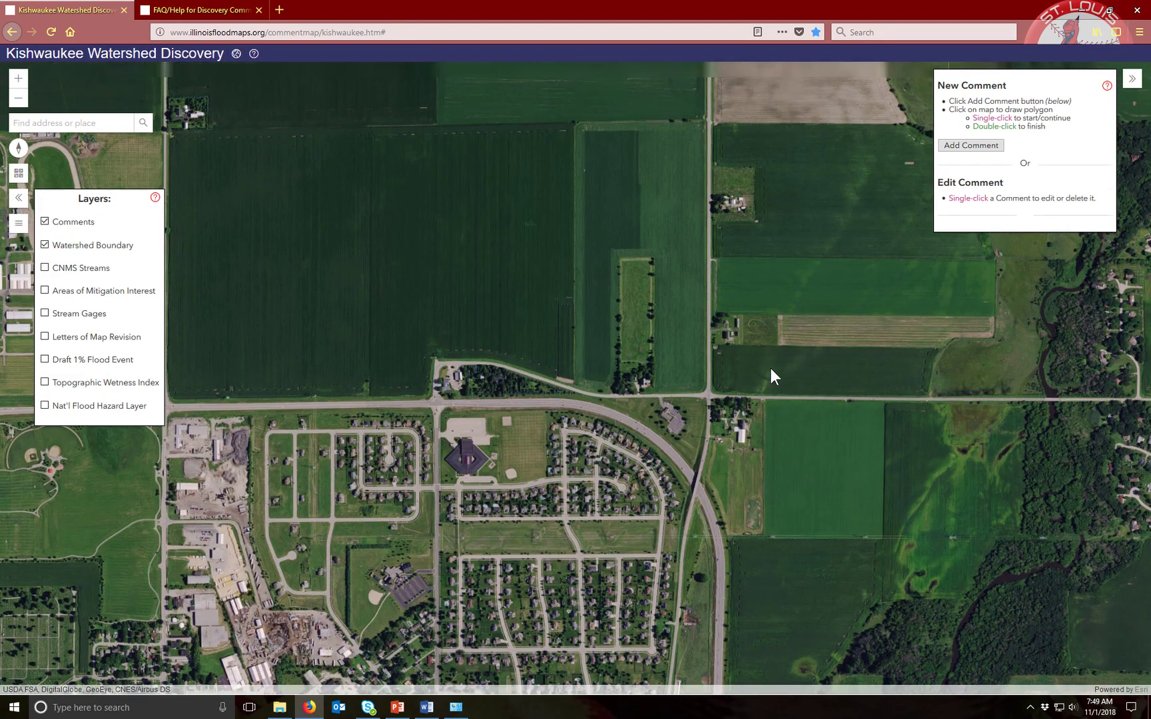
{"action": "key", "text": "Down"}
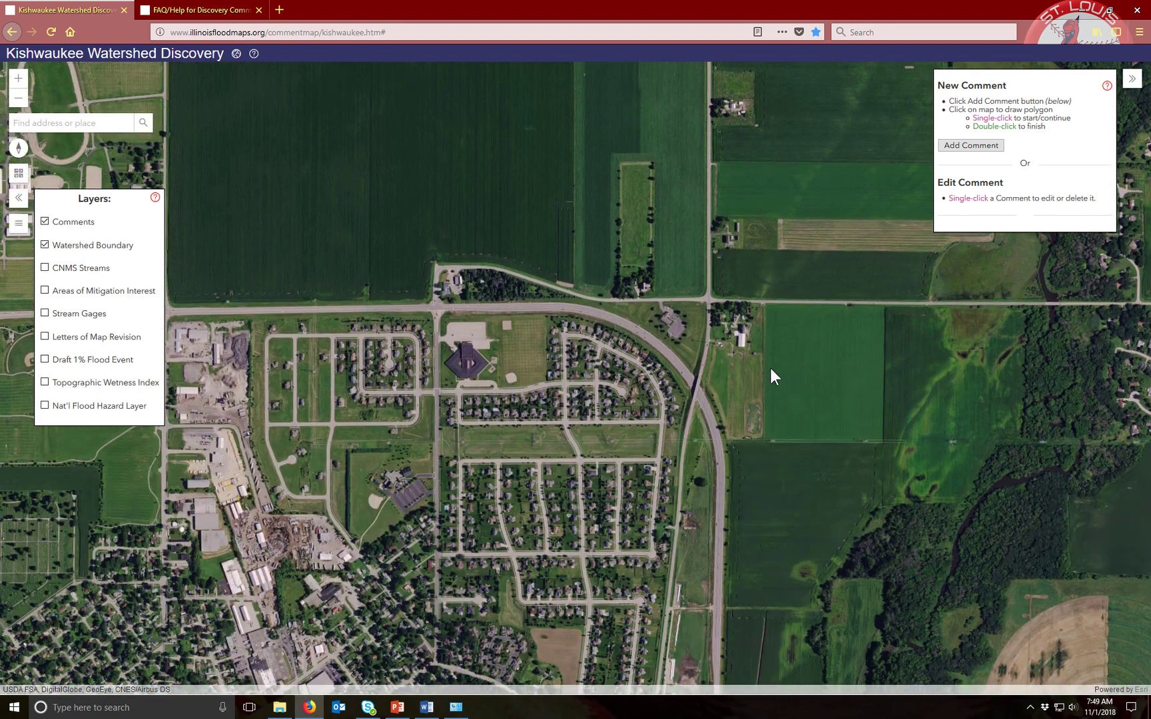
{"action": "key", "text": "Right"}
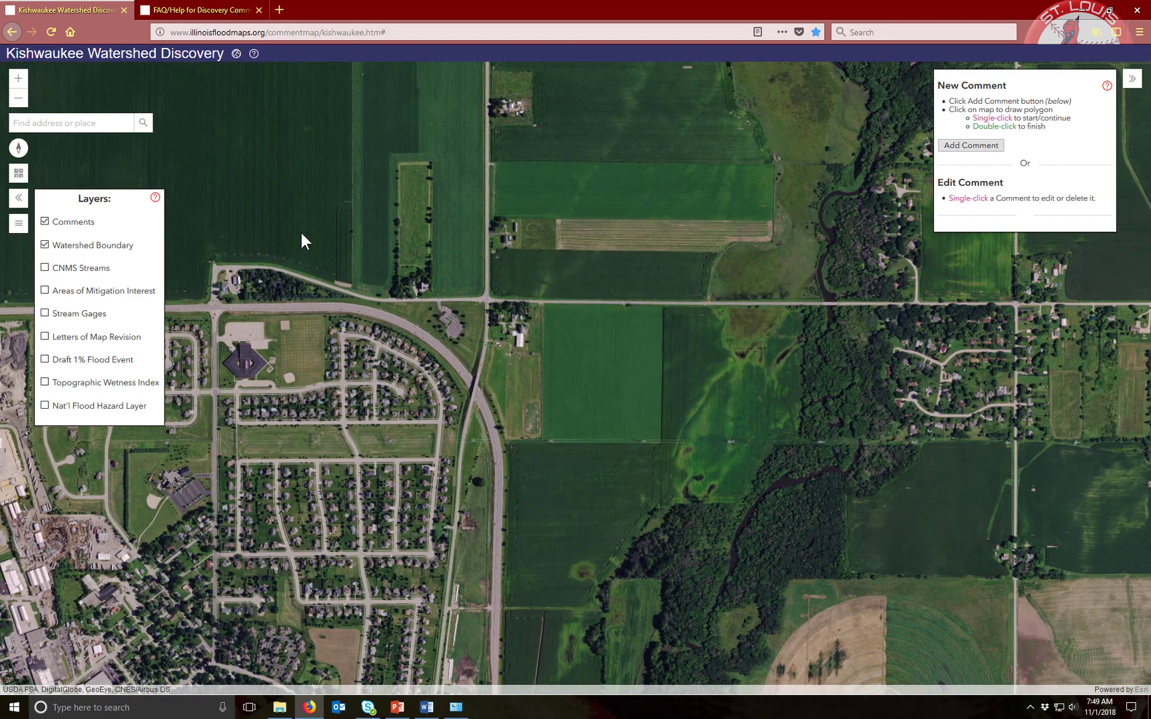
{"action": "scroll", "coordinate": [895, 333], "scroll_direction": "up", "scroll_amount": 1}
{"action": "scroll", "coordinate": [895, 334], "scroll_direction": "down", "scroll_amount": 2}
{"action": "scroll", "coordinate": [768, 337], "scroll_direction": "down", "scroll_amount": 1}
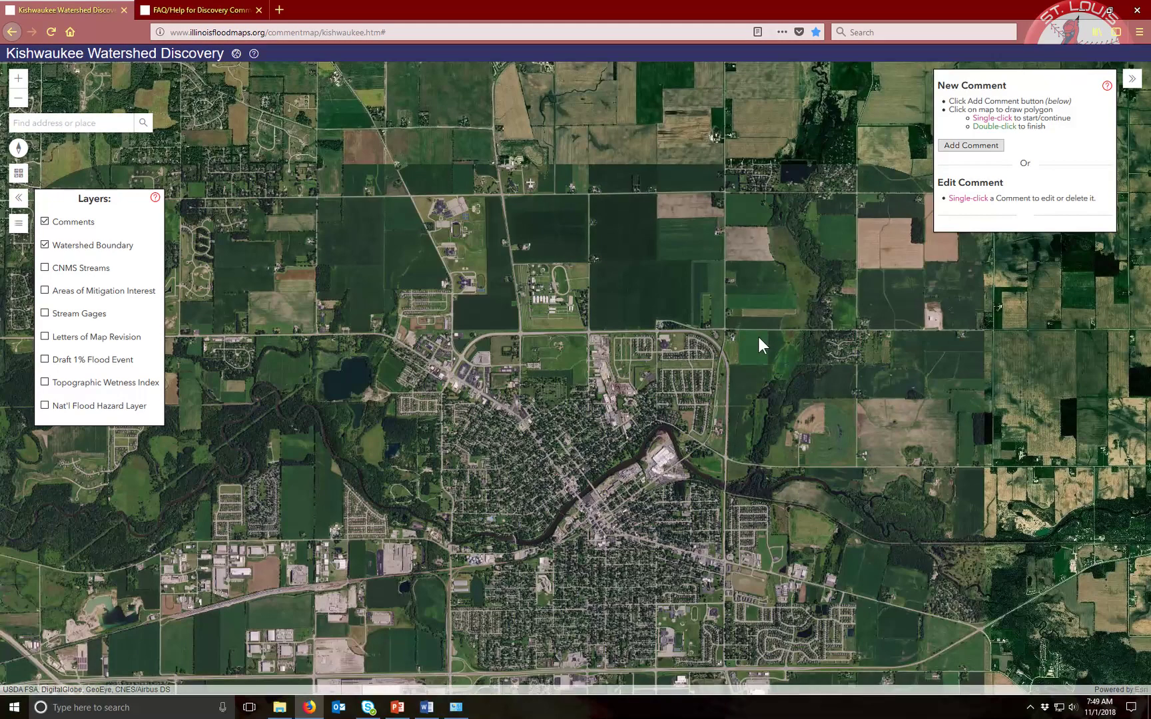